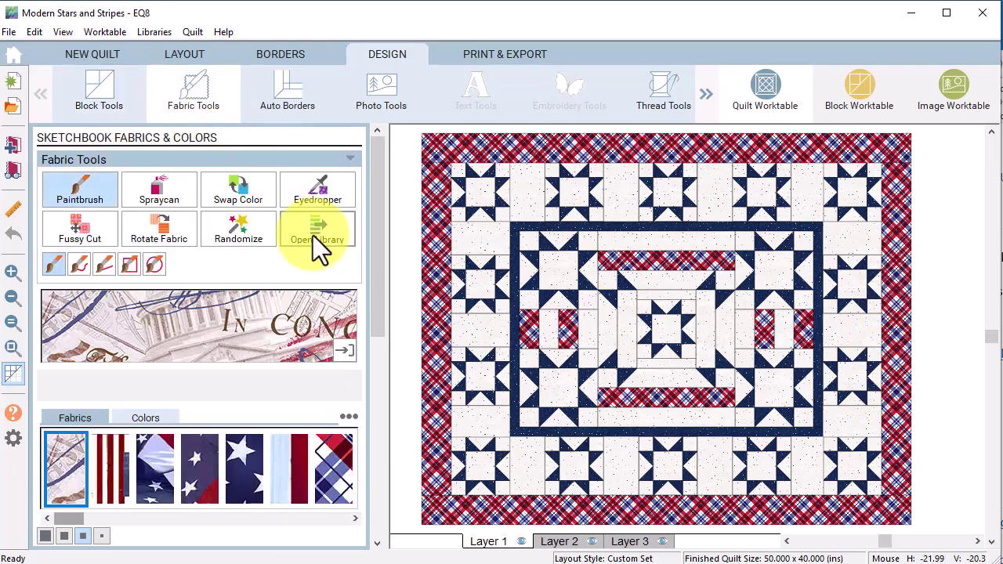
Add all fabrics of the 07 Benartex-Stitchy collection from the 2022 Fabric of the Month library to the sketchbook.
click(314, 235)
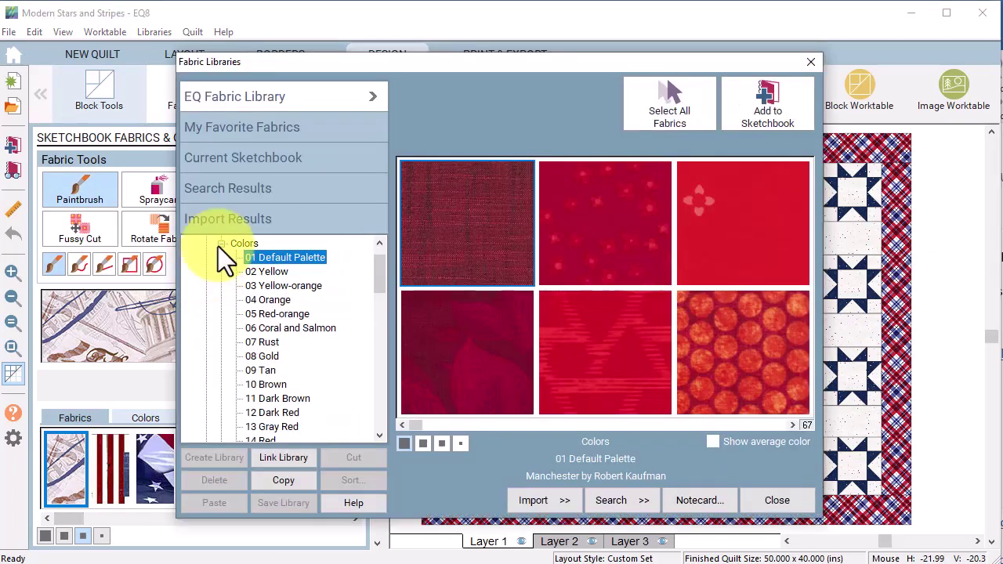
click(221, 245)
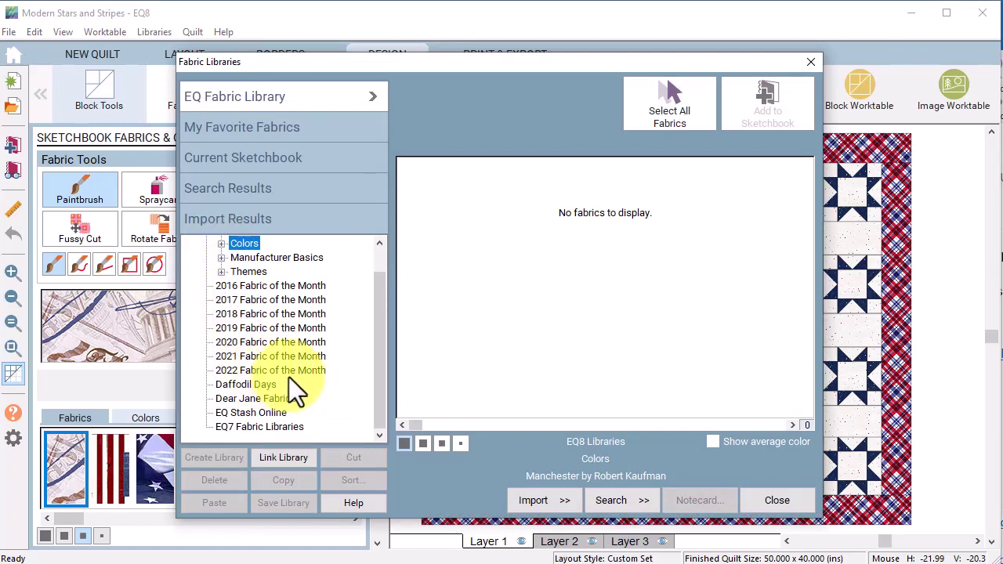
click(309, 373)
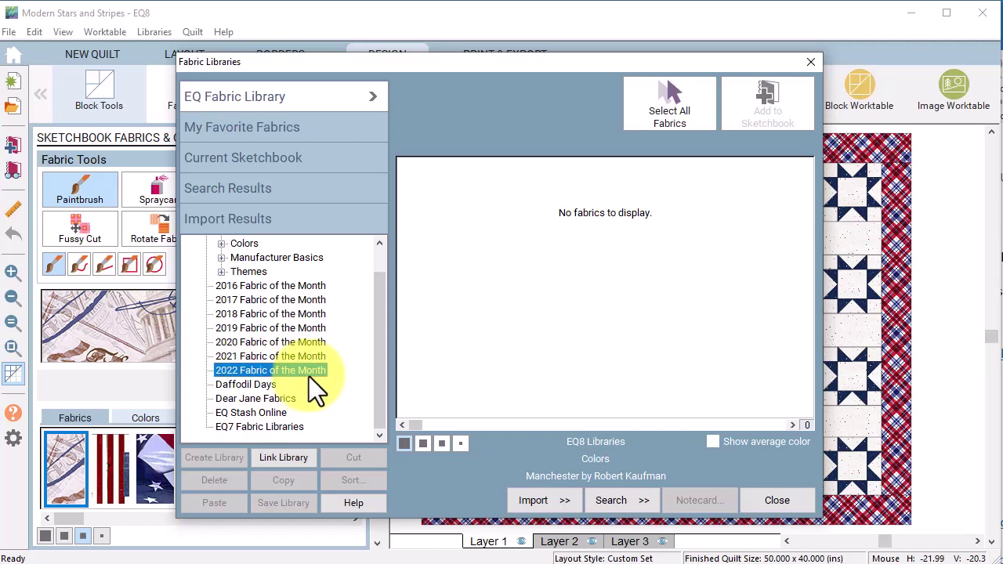
click(206, 371)
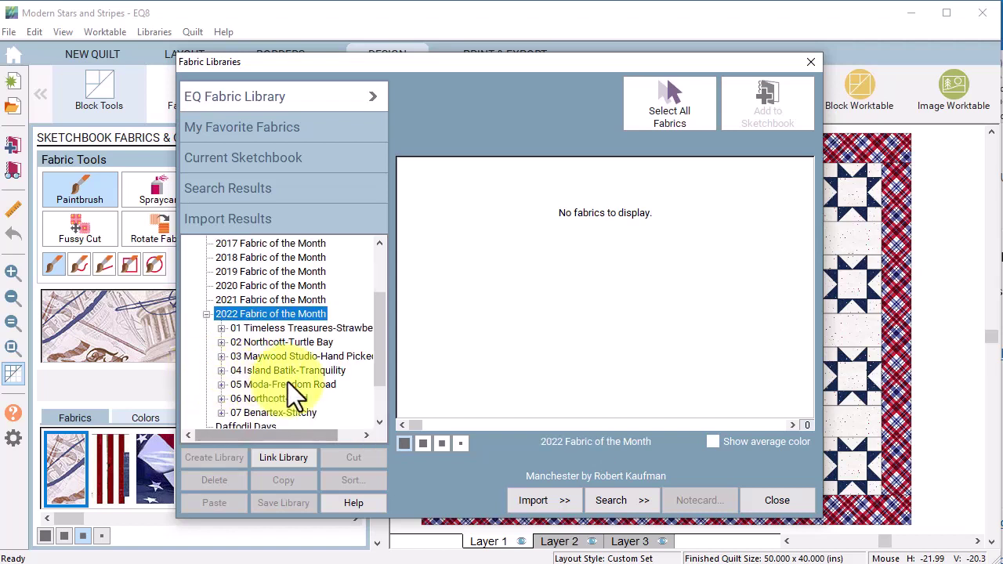
scroll(294, 396, down, 1)
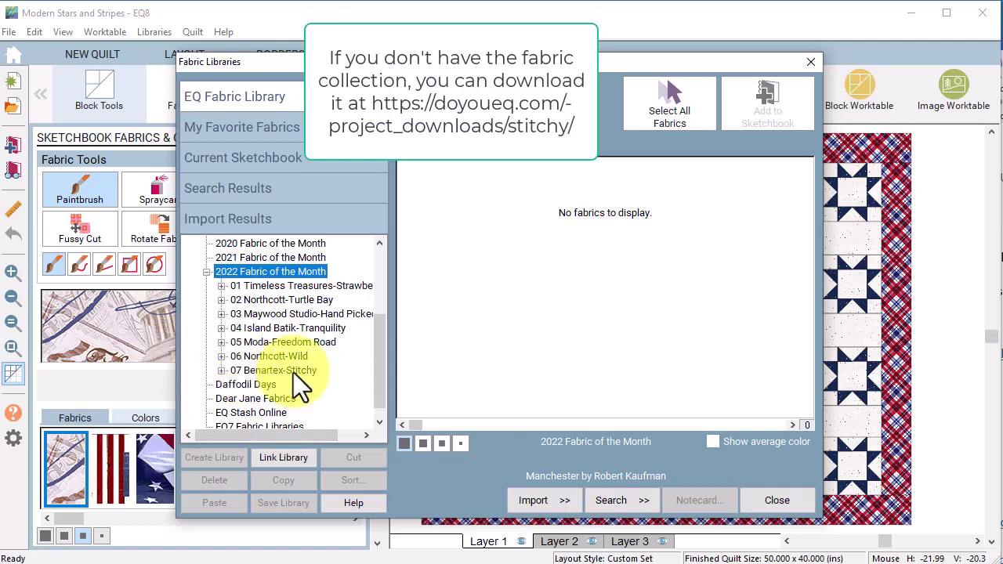
click(221, 372)
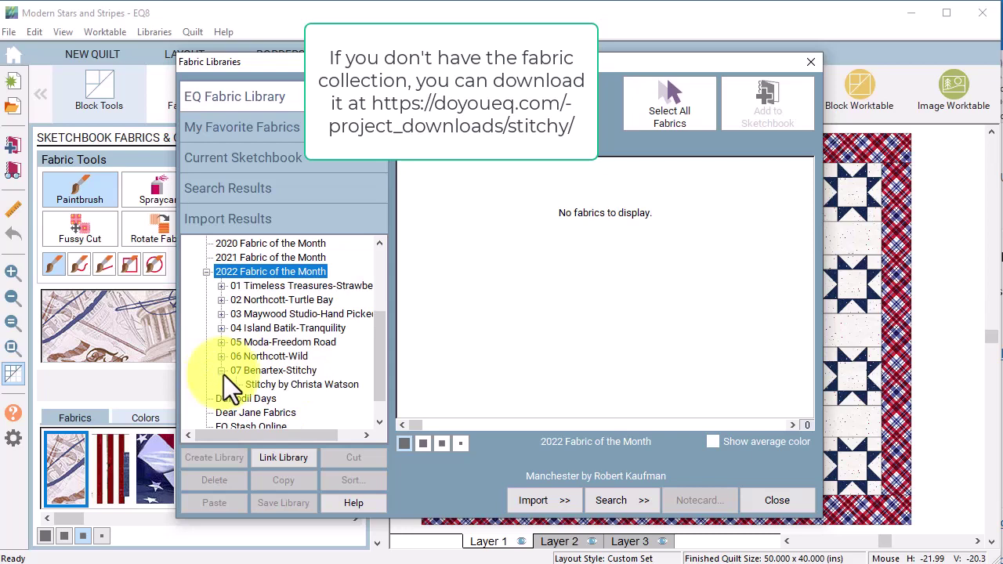
click(342, 386)
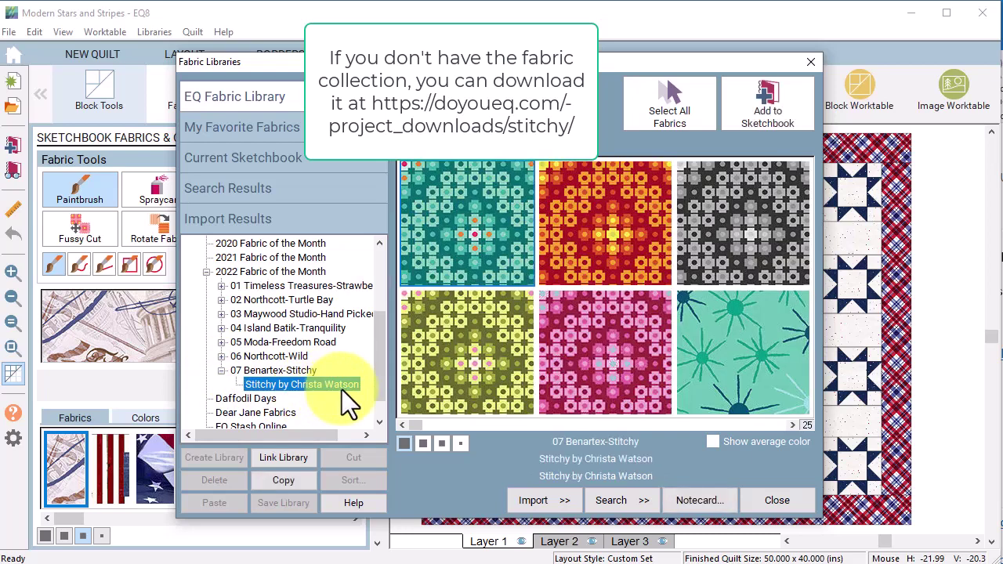
click(682, 104)
click(762, 107)
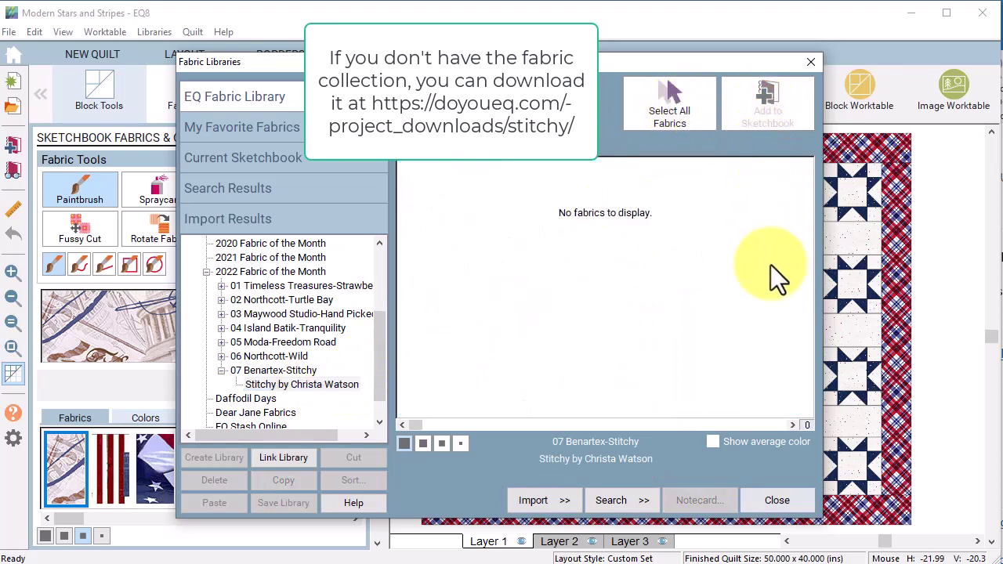
click(777, 500)
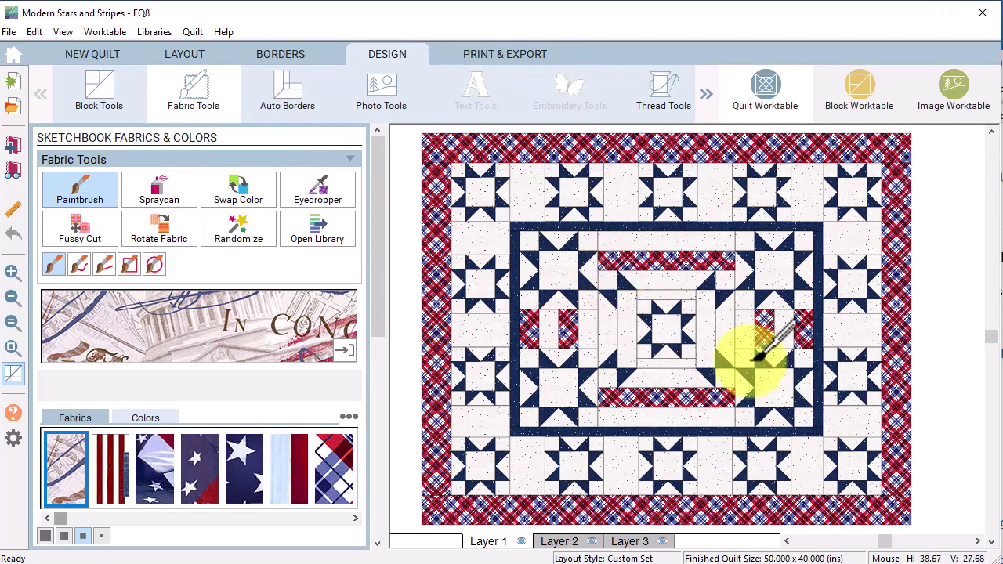
From the Block Worktable, add block 1140b from BlockBase Plus, 08 Four Patch, 02 Sixteen Squares to the sketchbook.
click(860, 94)
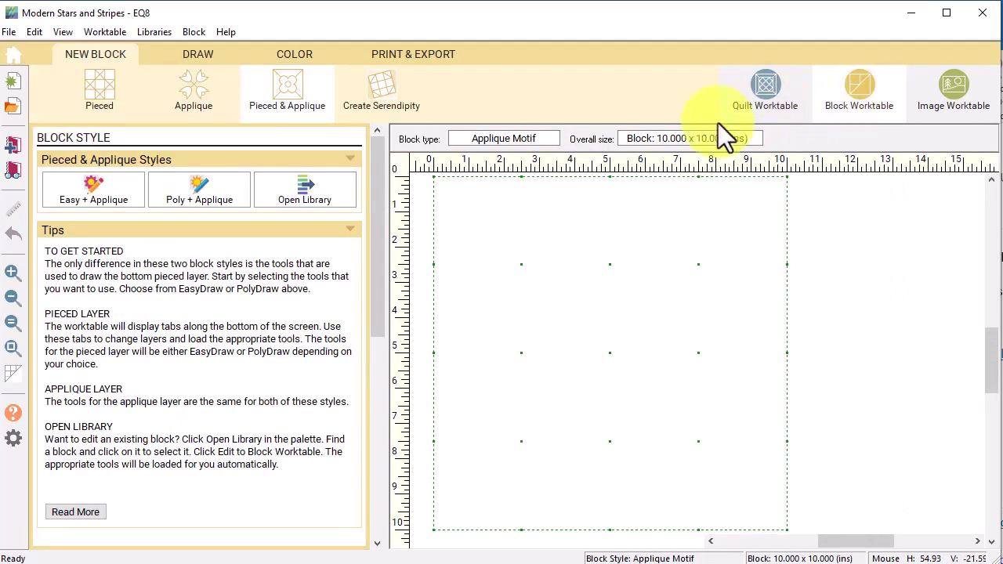
click(307, 208)
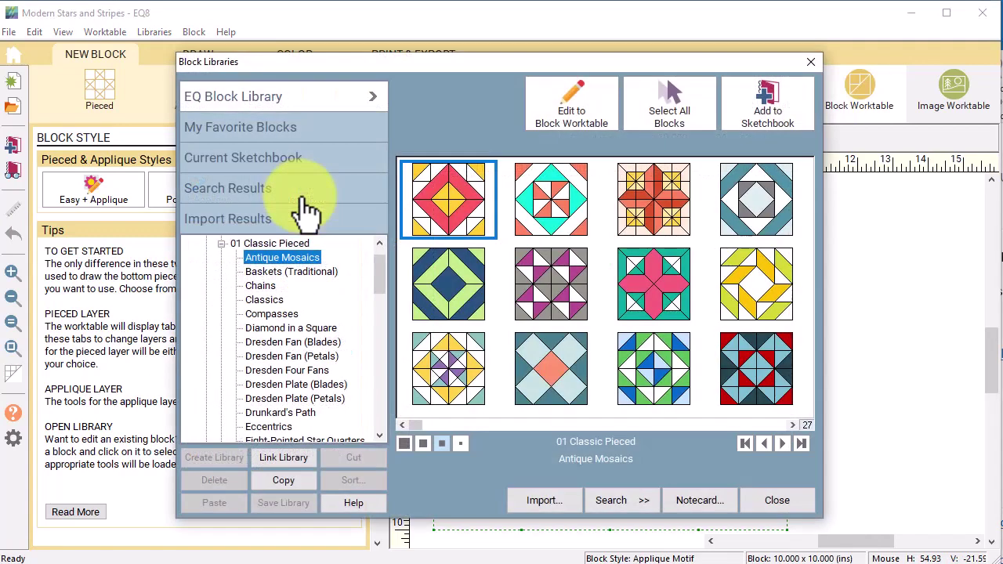
click(222, 245)
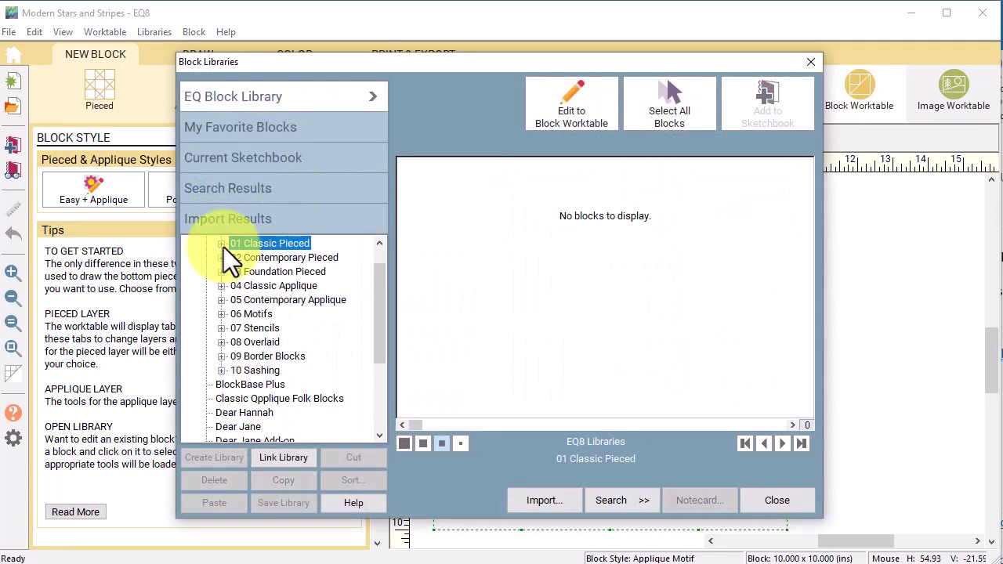
click(270, 386)
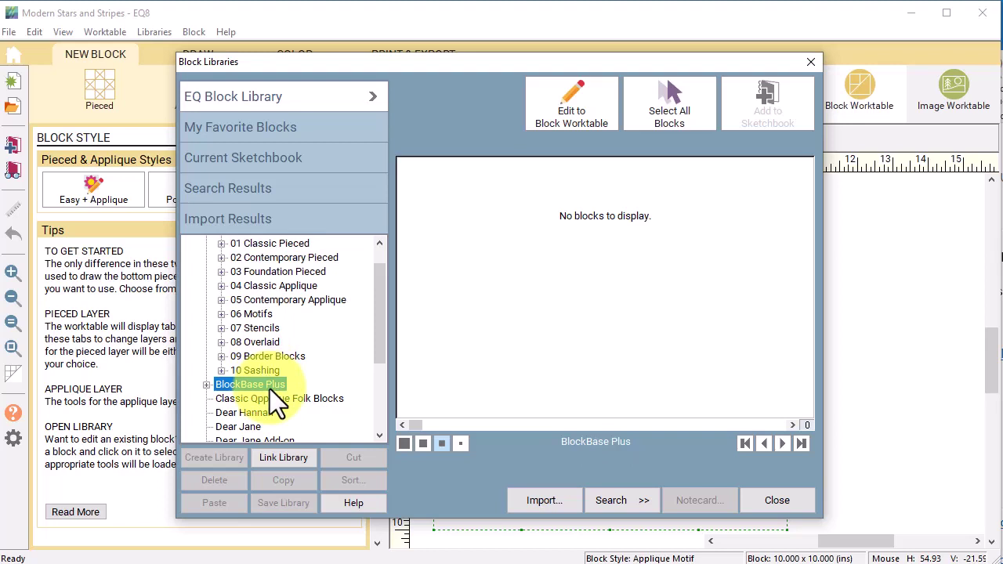
click(209, 389)
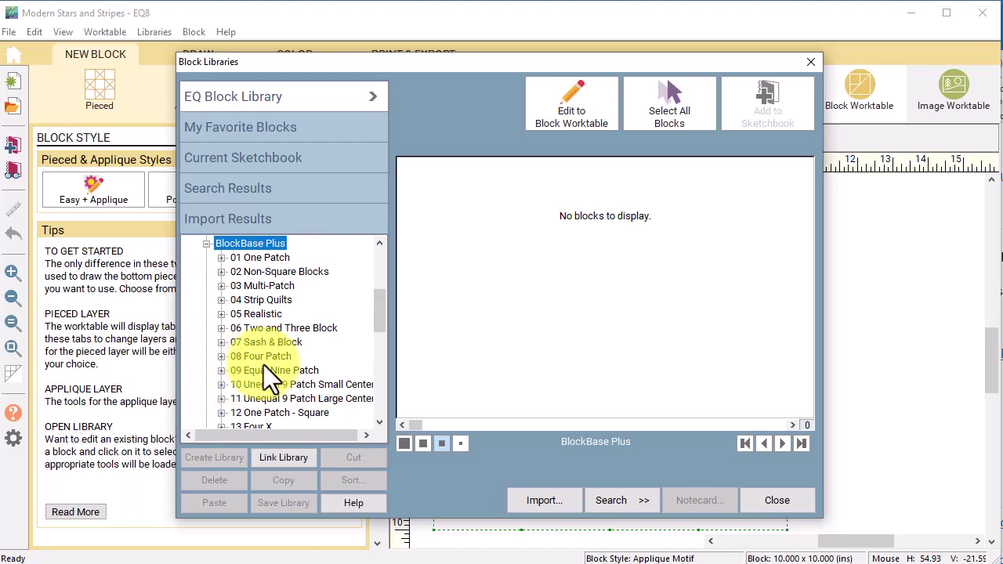
click(221, 357)
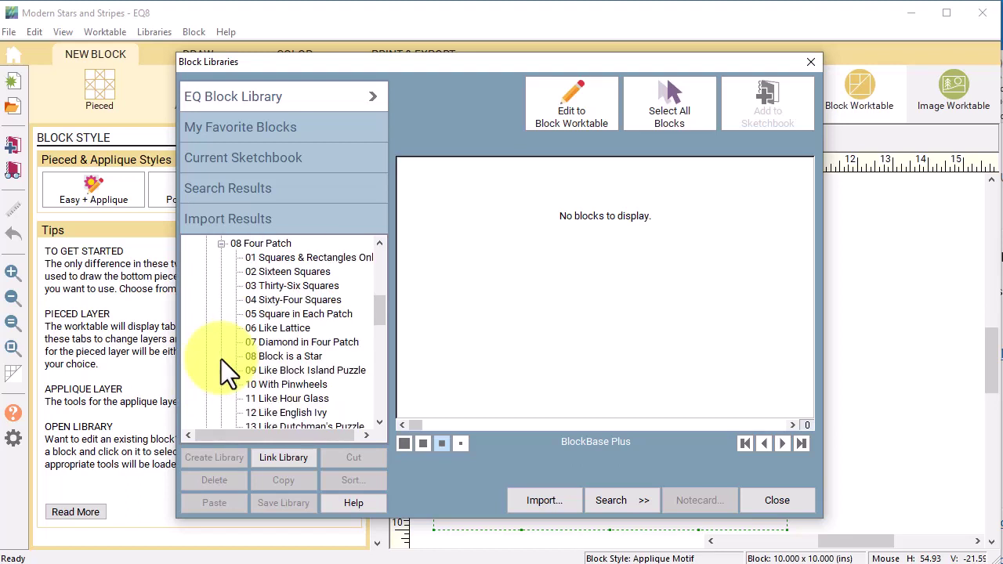
click(322, 274)
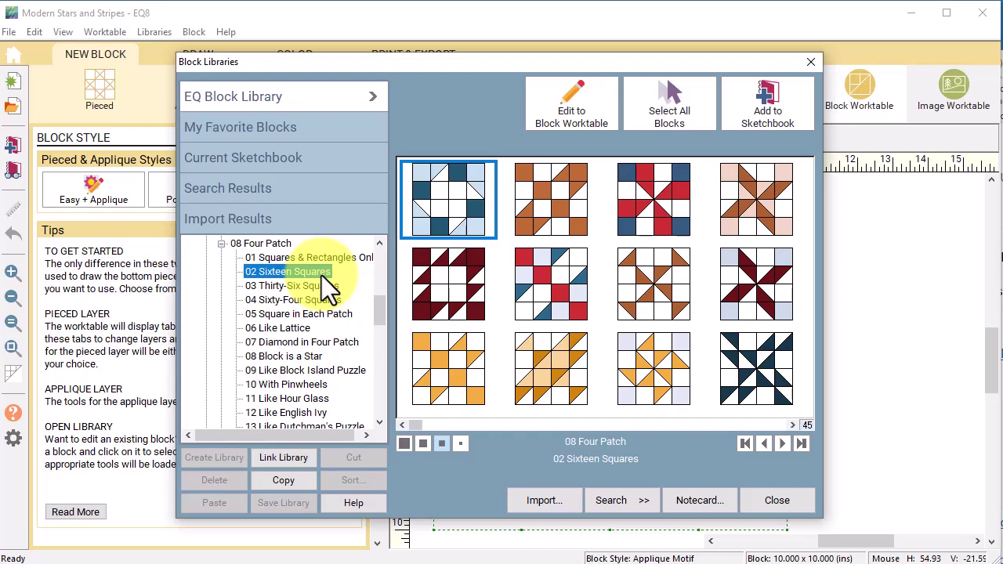
drag(415, 429, 473, 431)
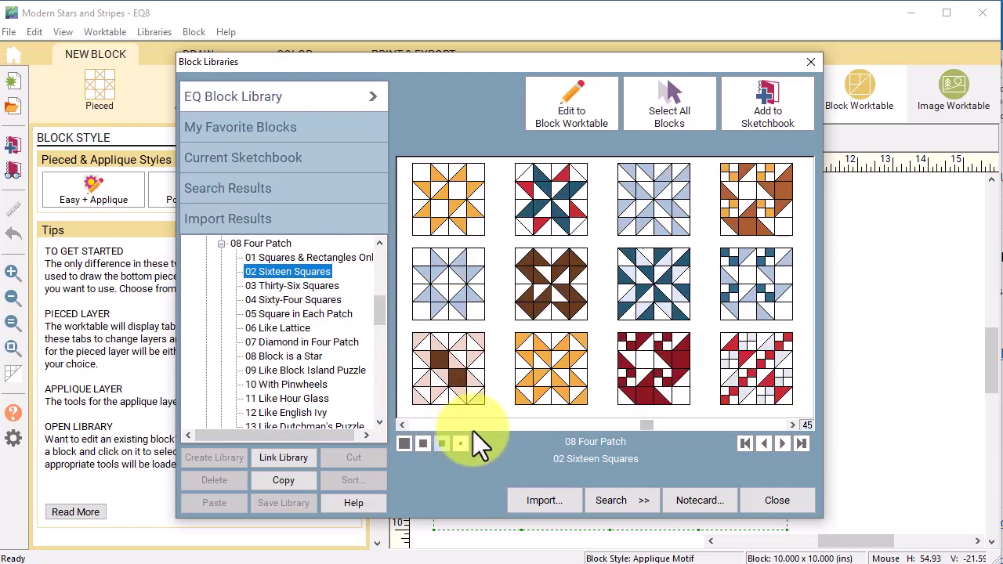
click(559, 295)
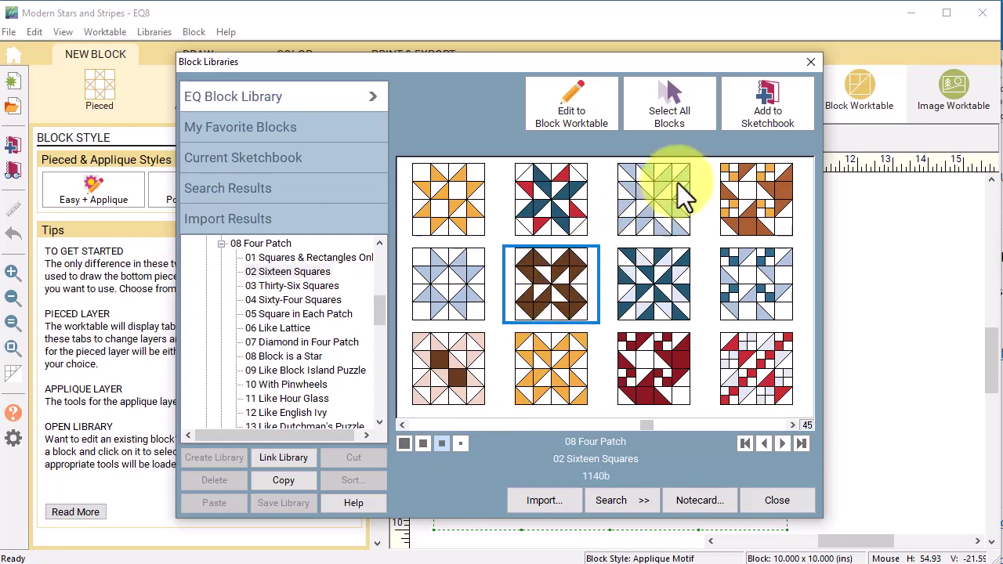
click(765, 100)
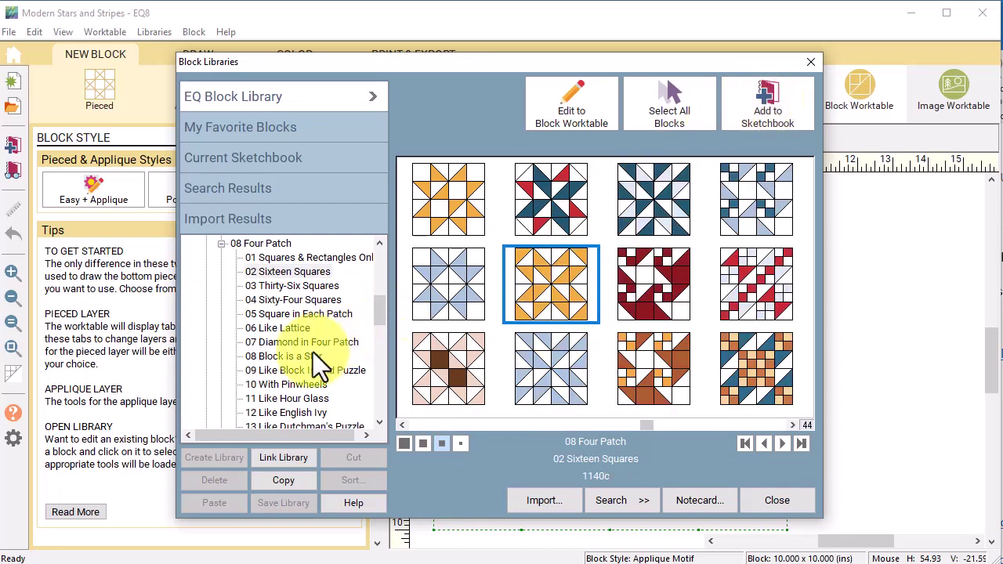
Add pinwheel block 1336 from the 13 Like Dutchman's Puzzle category to the sketchbook and close the block library.
scroll(345, 380, down, 1)
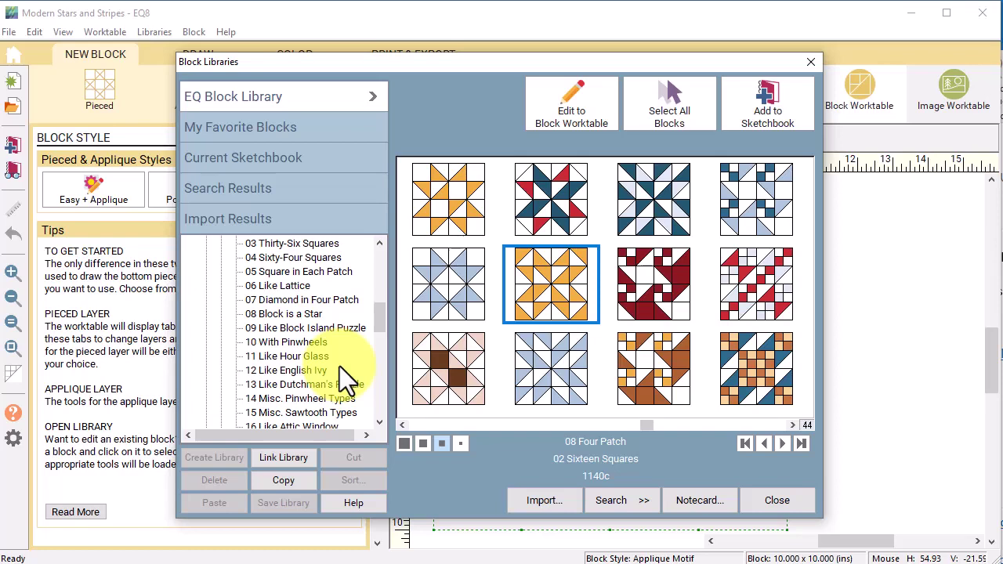
click(351, 386)
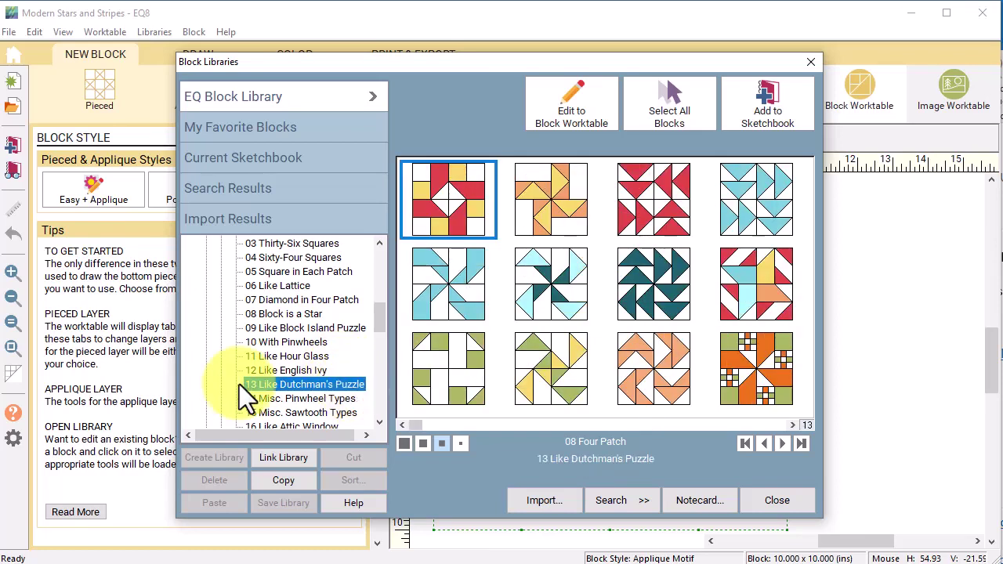
click(552, 298)
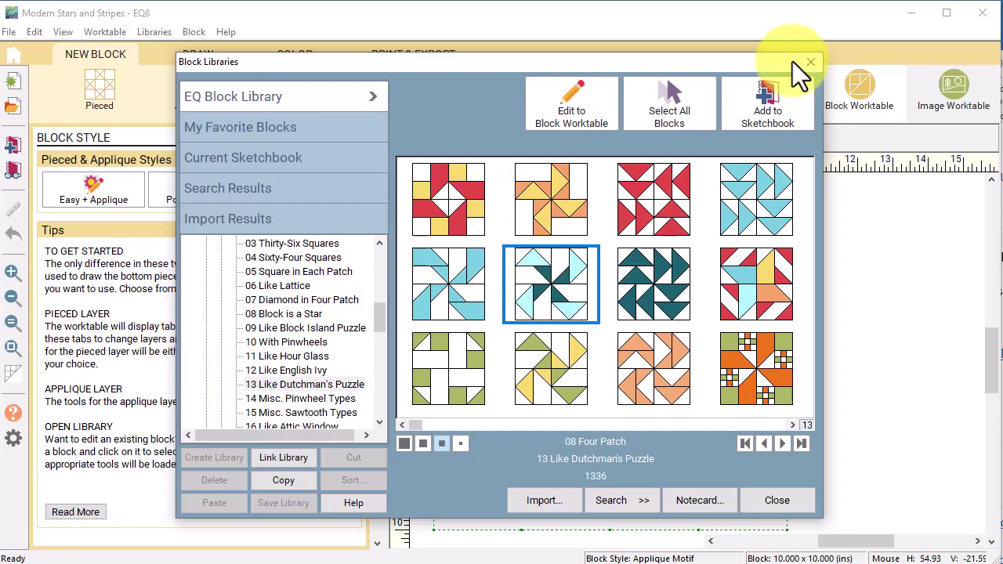
click(769, 108)
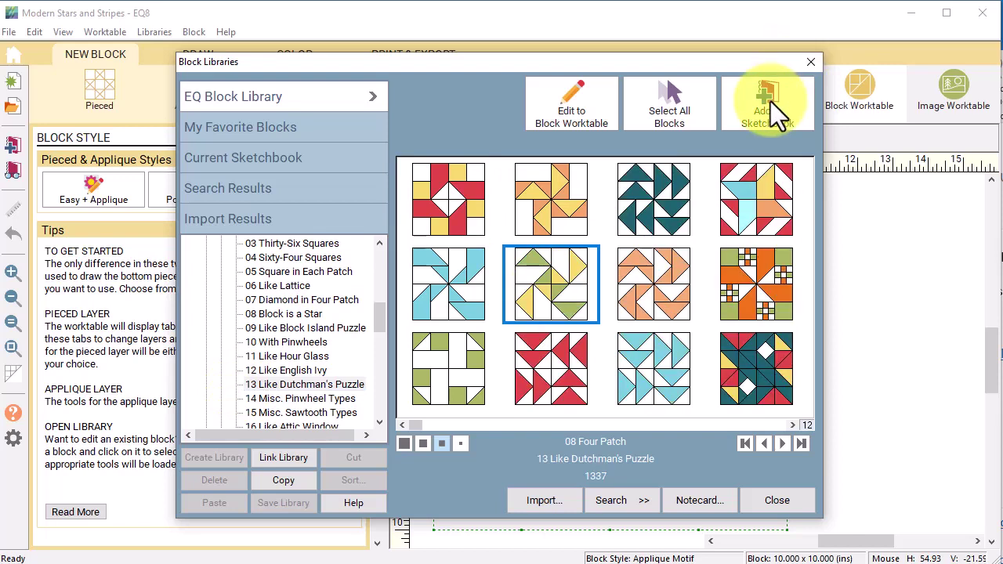
click(787, 501)
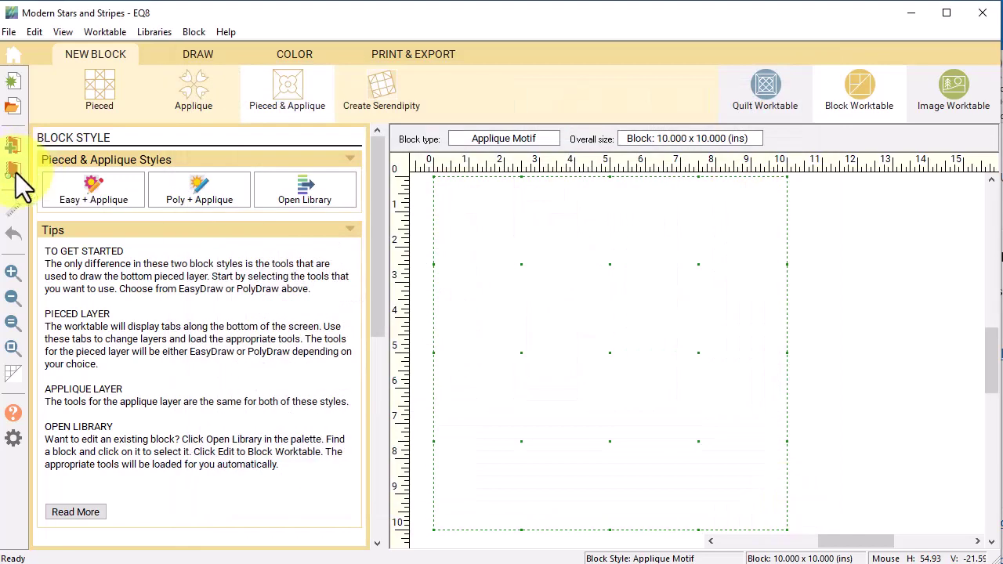
Open block 1336 from the project sketchbook's blocks for editing on the Block Worktable.
click(15, 170)
click(259, 188)
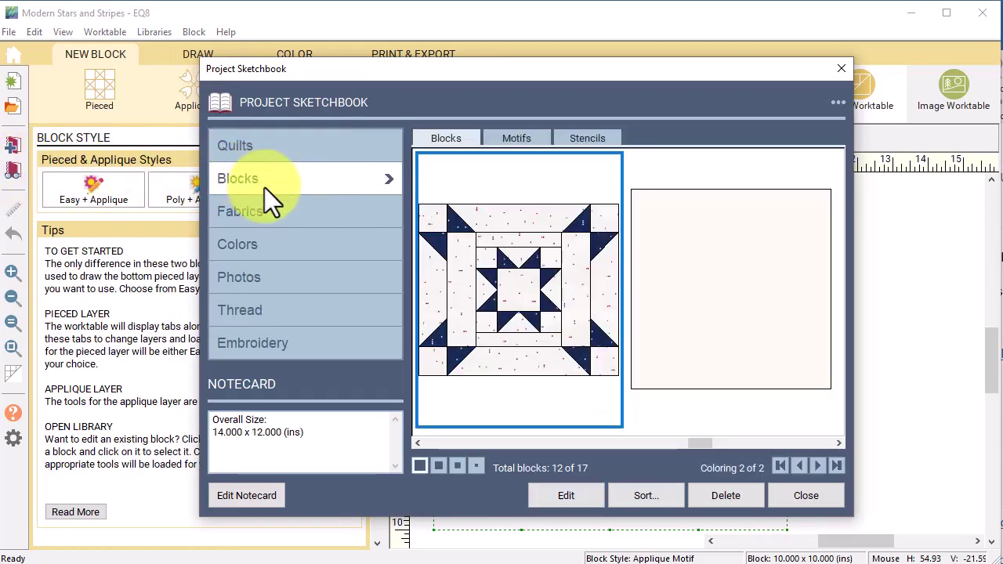
drag(687, 444, 816, 442)
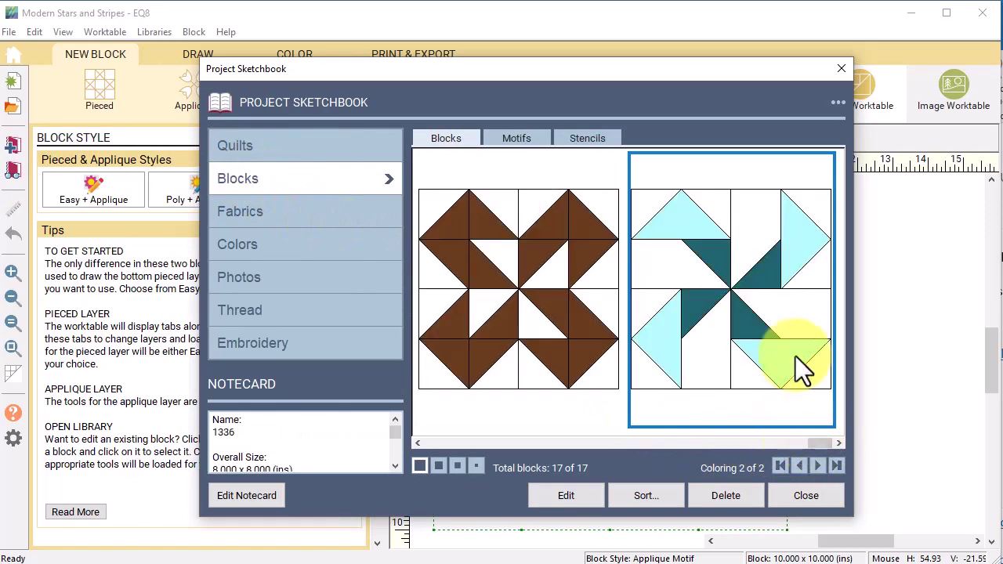
click(560, 498)
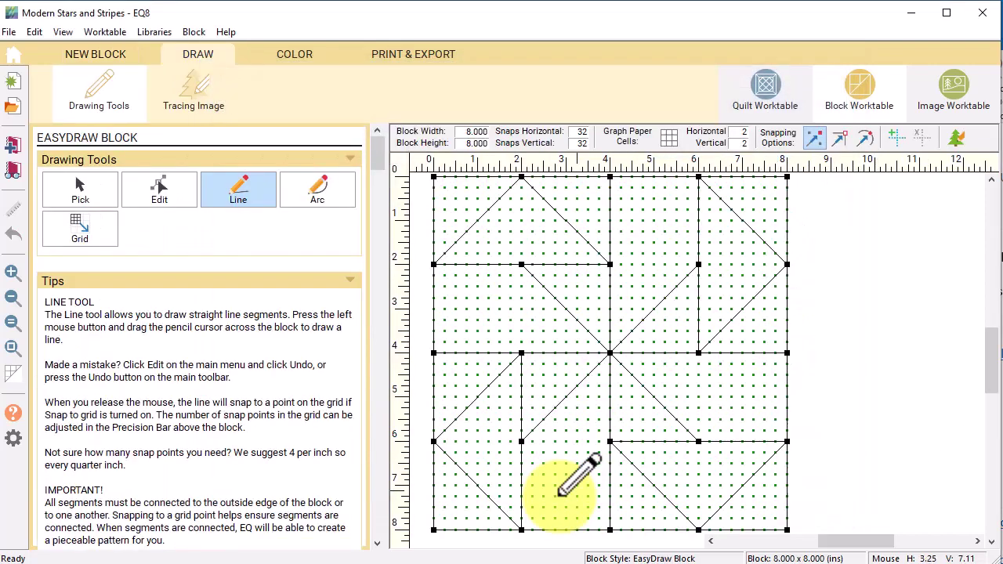
Spray the block's background with the light gray heart-doodle print and its pinwheel blades with the black-and-gray print, and add it to the sketchbook.
click(298, 55)
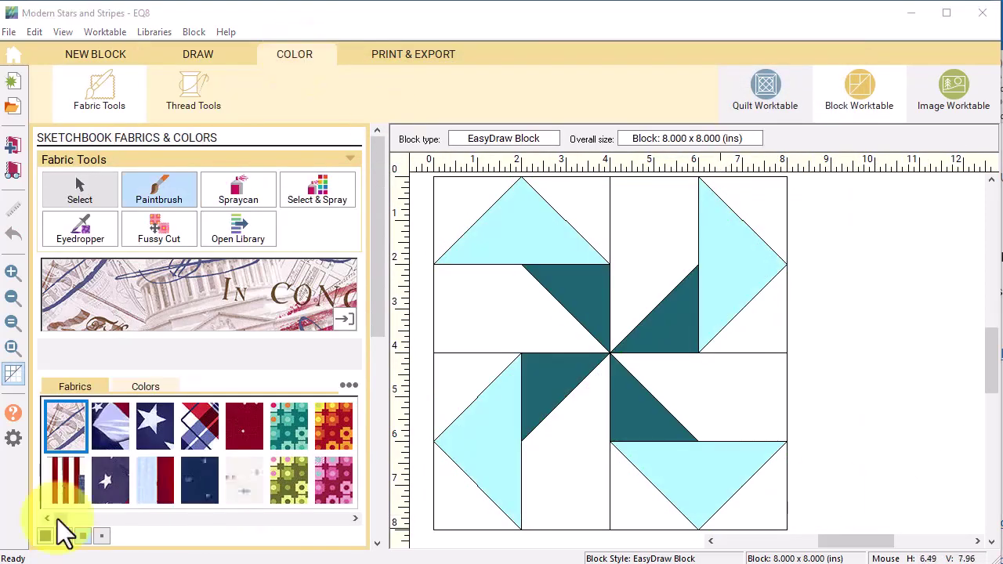
mouse_move(61, 518)
mouse_down()
mouse_move(258, 531)
mouse_move(259, 518)
mouse_move(179, 533)
mouse_up()
click(199, 424)
click(235, 191)
click(472, 203)
click(110, 427)
click(580, 247)
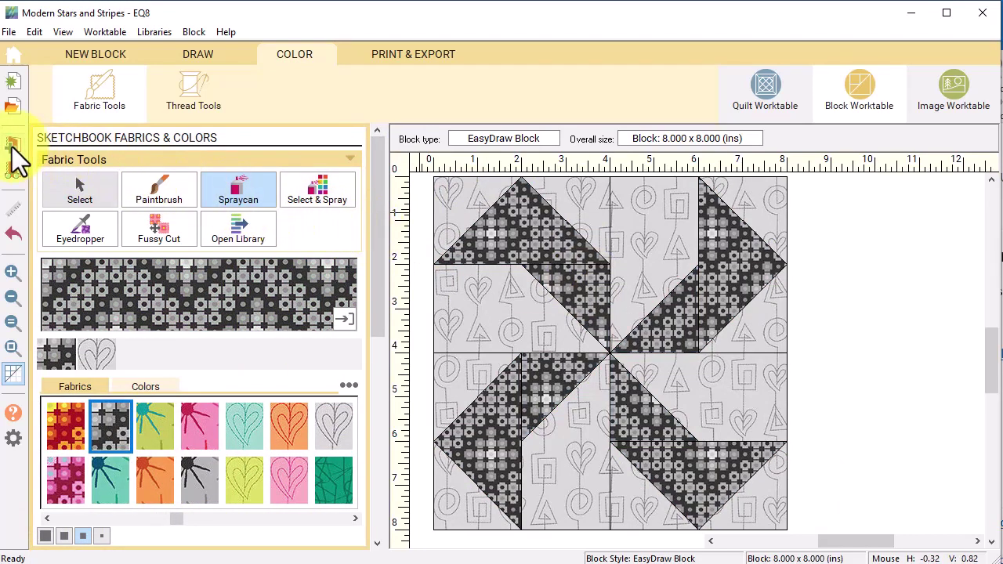
On the Quilt Worktable, set the gray pinwheel block in place of every star in the ring outside the navy frame.
click(766, 90)
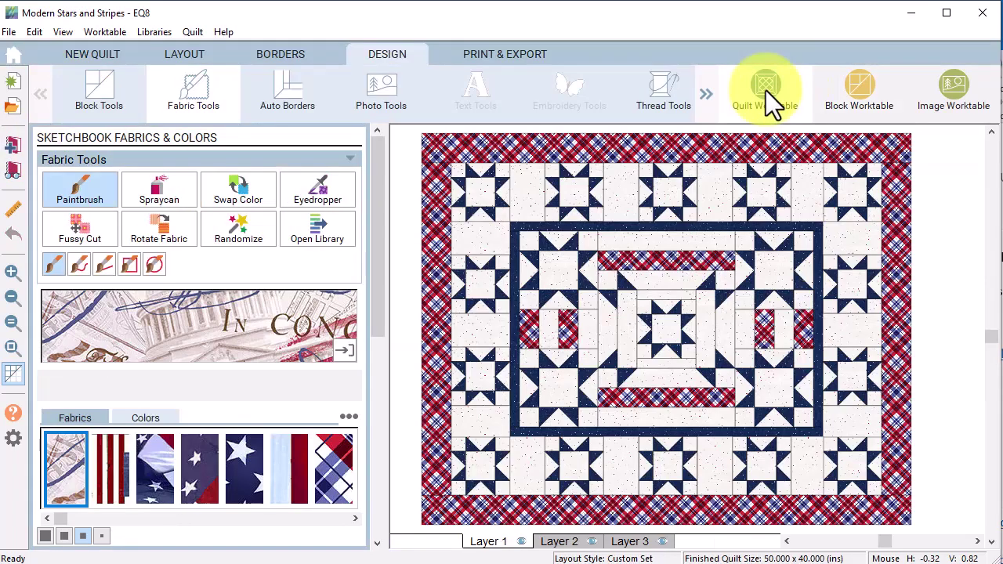
click(89, 92)
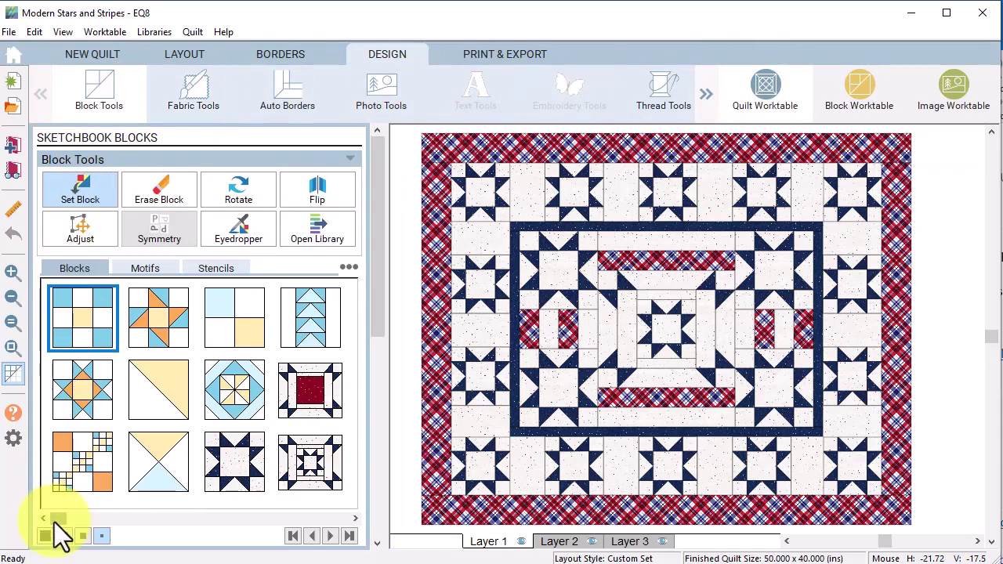
drag(56, 520, 331, 519)
click(325, 447)
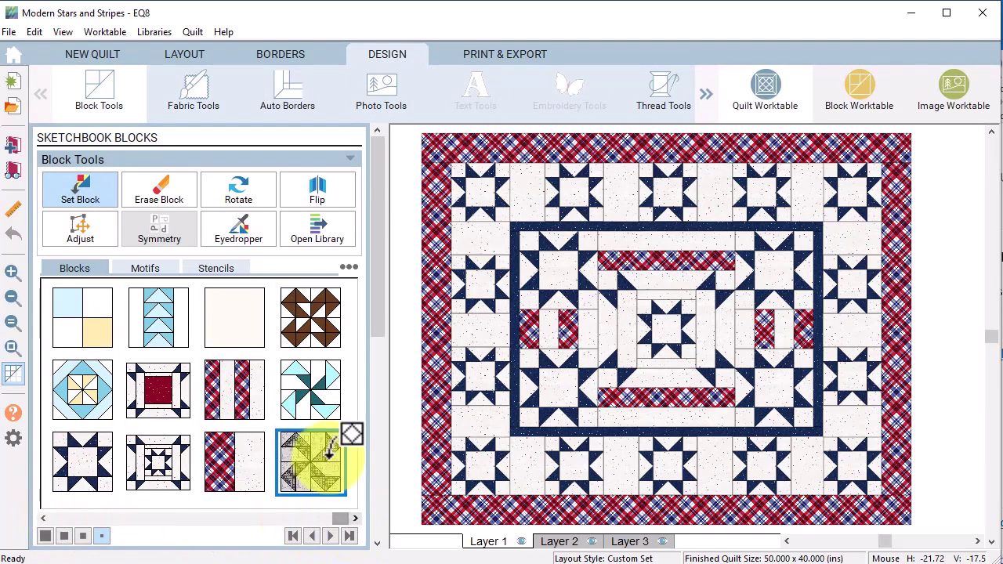
ctrl+click(486, 179)
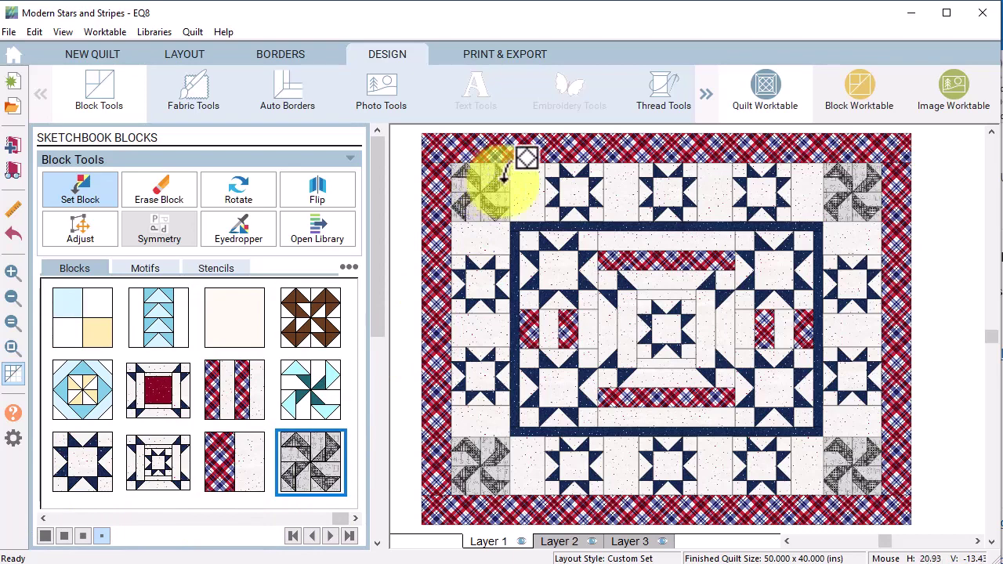
ctrl+click(598, 174)
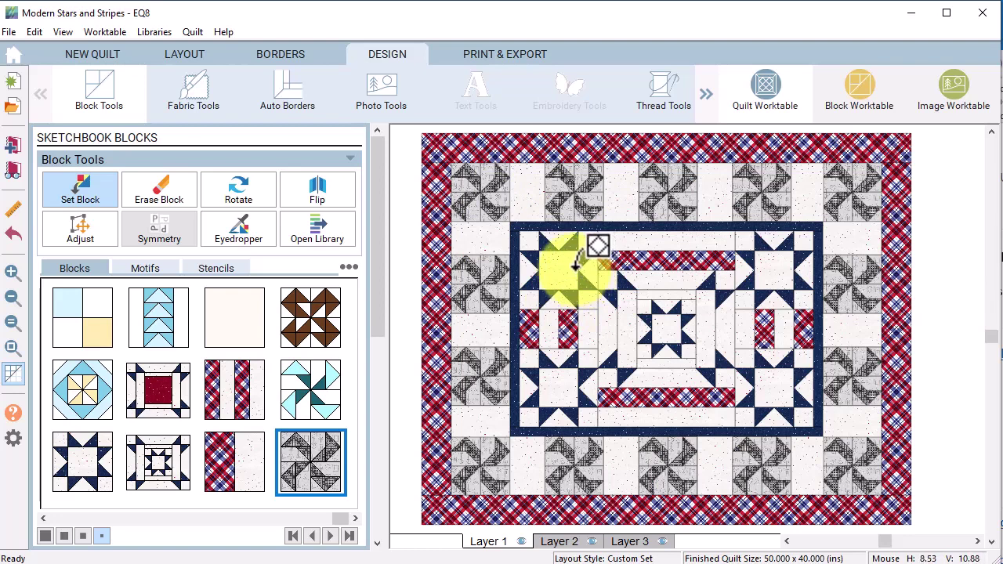
Set the gray pinwheel block in place of the four corner stars inside the navy frame.
click(582, 260)
click(773, 257)
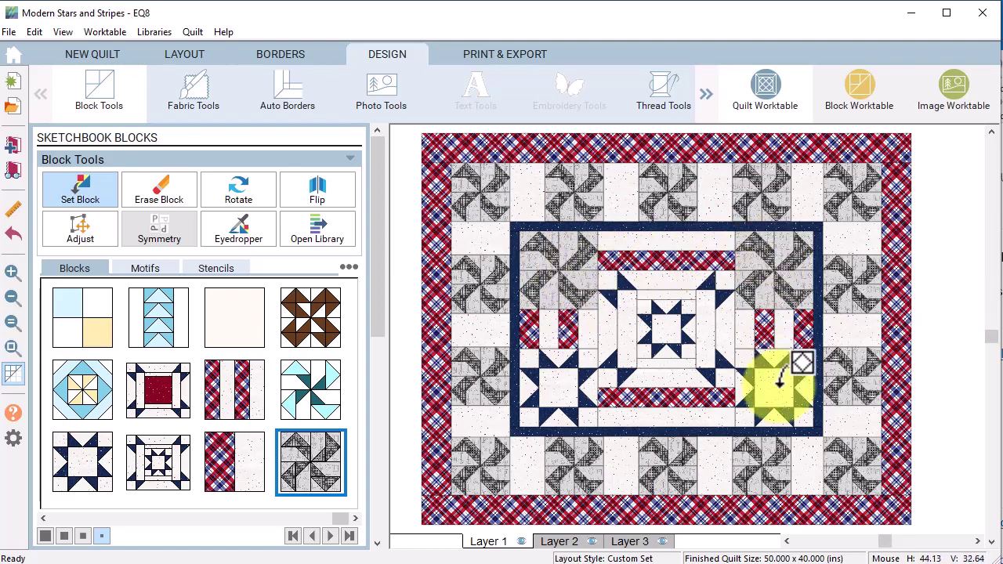
click(769, 384)
click(580, 384)
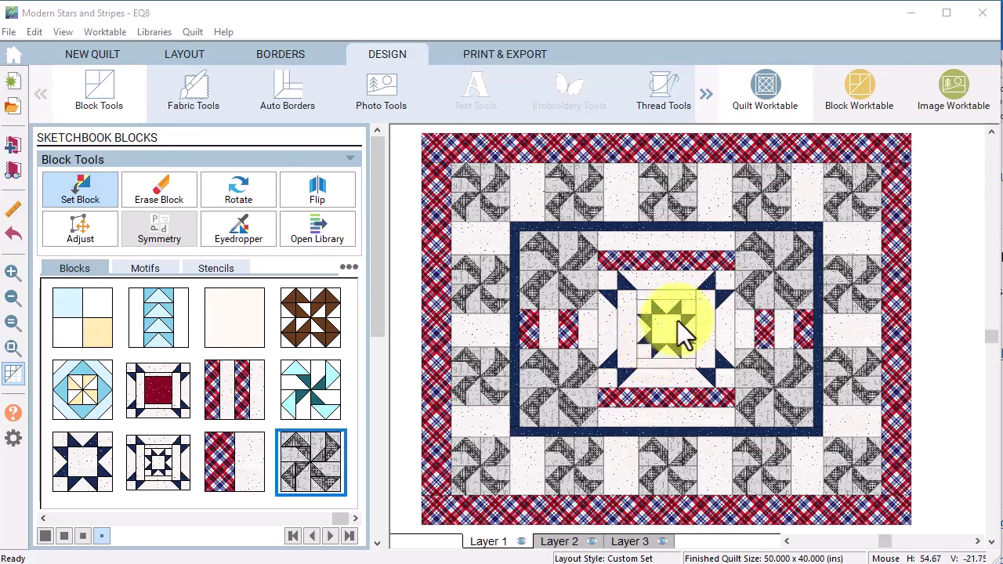
On the Block Worktable, start a Serendipity Merge Blocks design with the burgundy-center, navy-cornered block as the background.
click(857, 85)
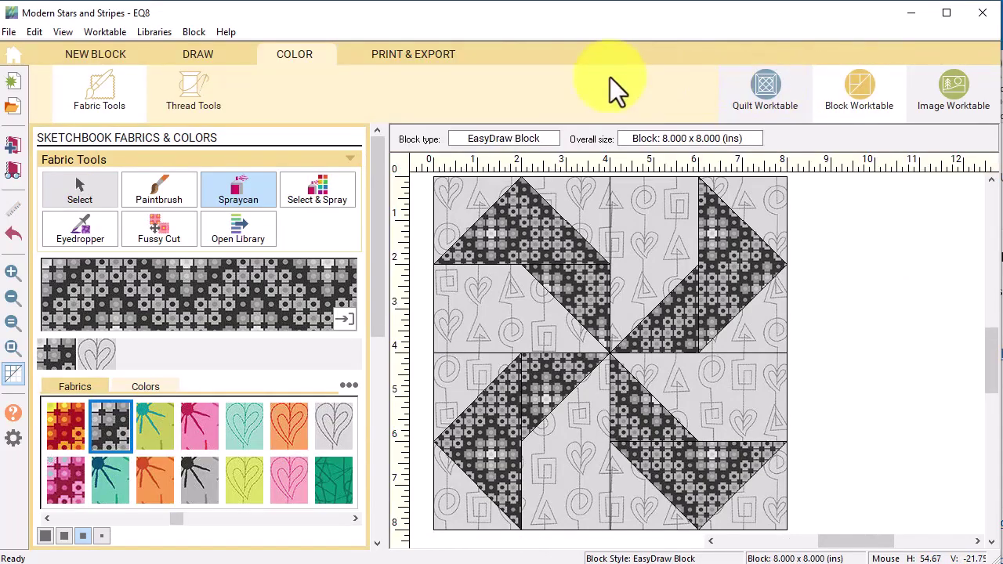
click(110, 56)
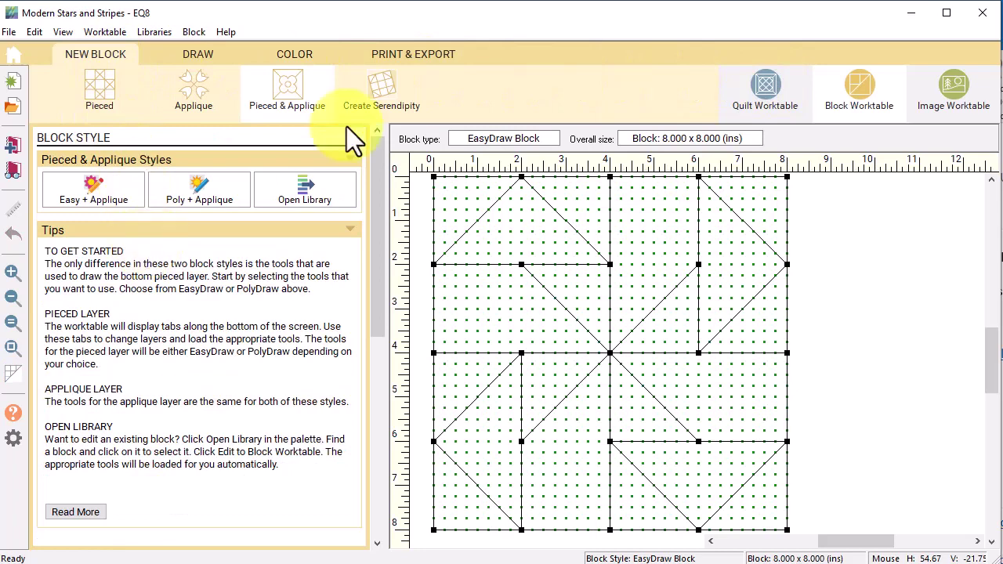
click(381, 93)
click(243, 187)
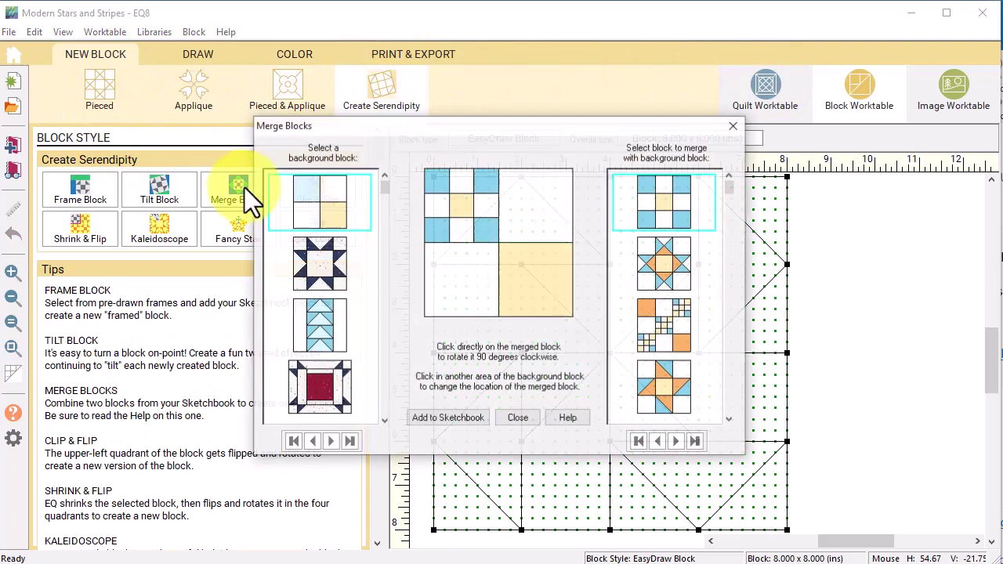
key(Down)
key(Down)
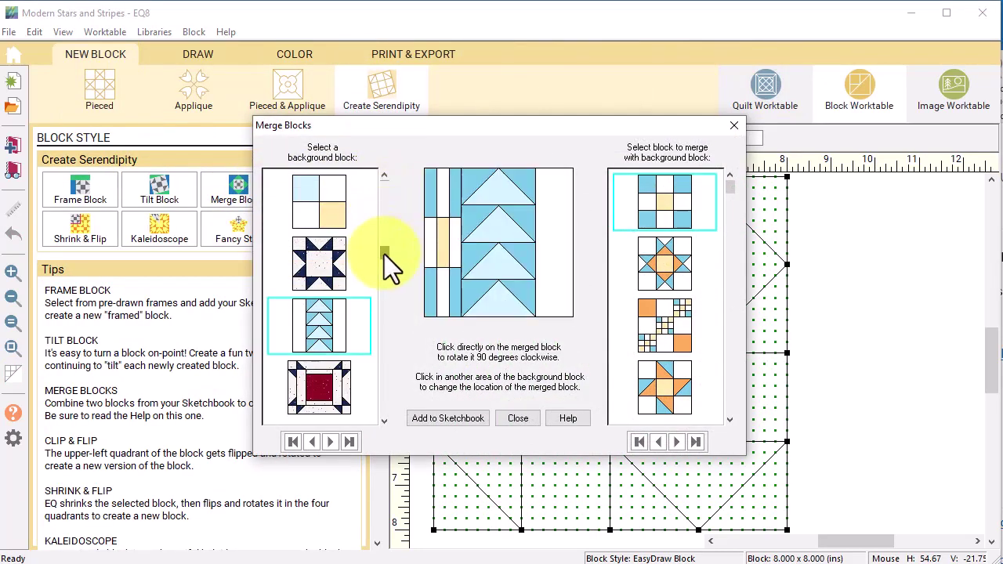
click(343, 393)
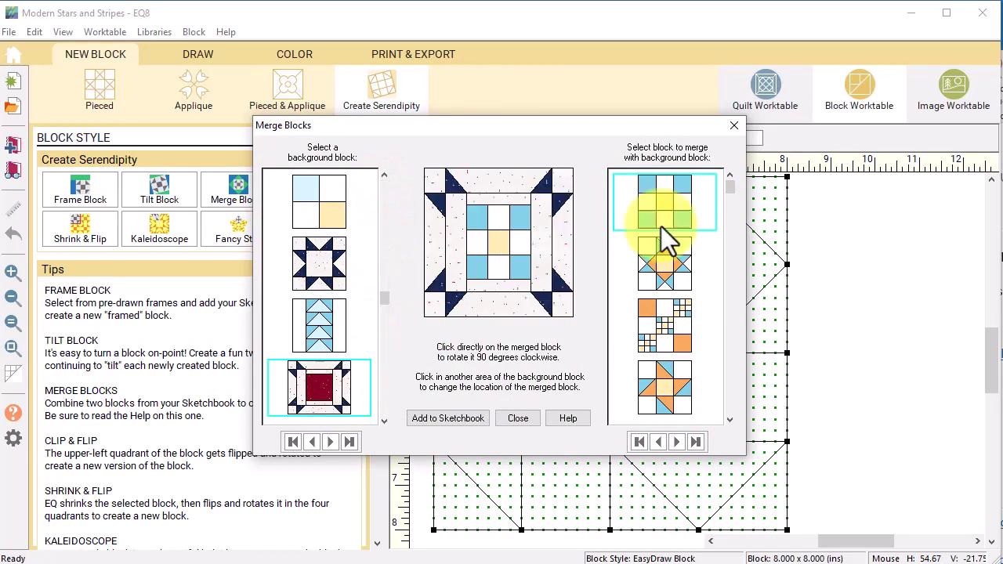
Merge the gray pinwheel block into the center of the background block, add the result to the sketchbook, and close Merge Blocks.
drag(733, 189, 727, 428)
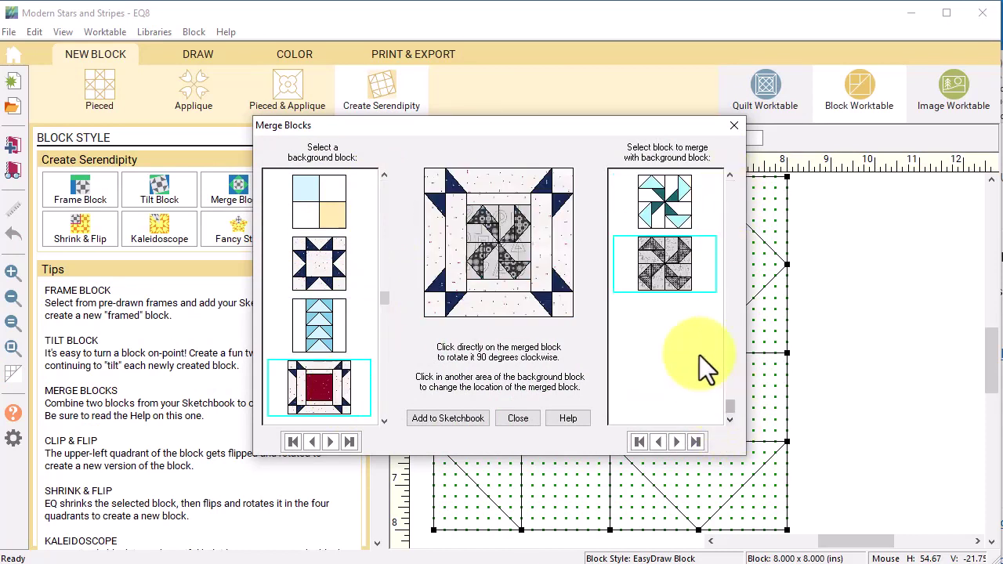
click(666, 266)
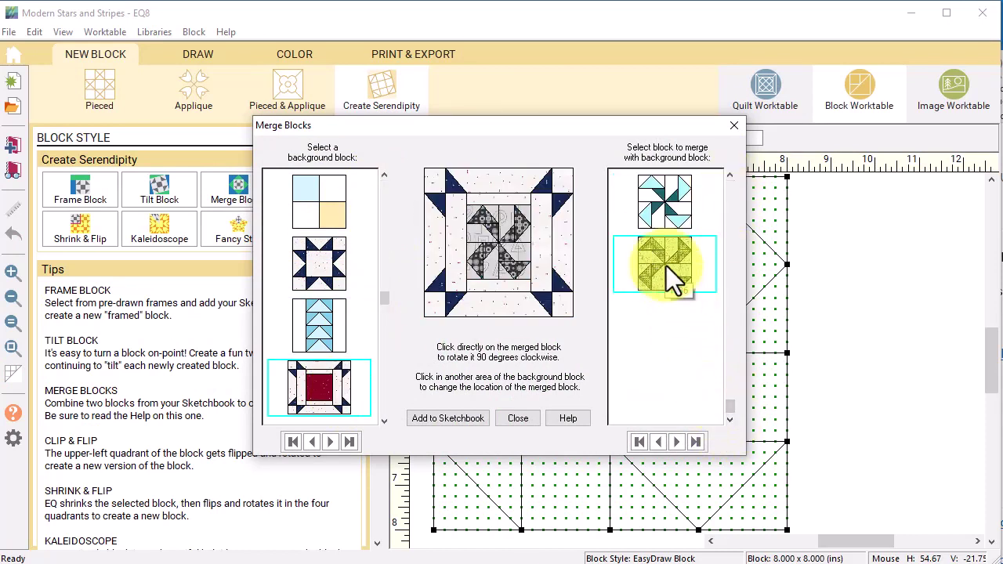
click(443, 420)
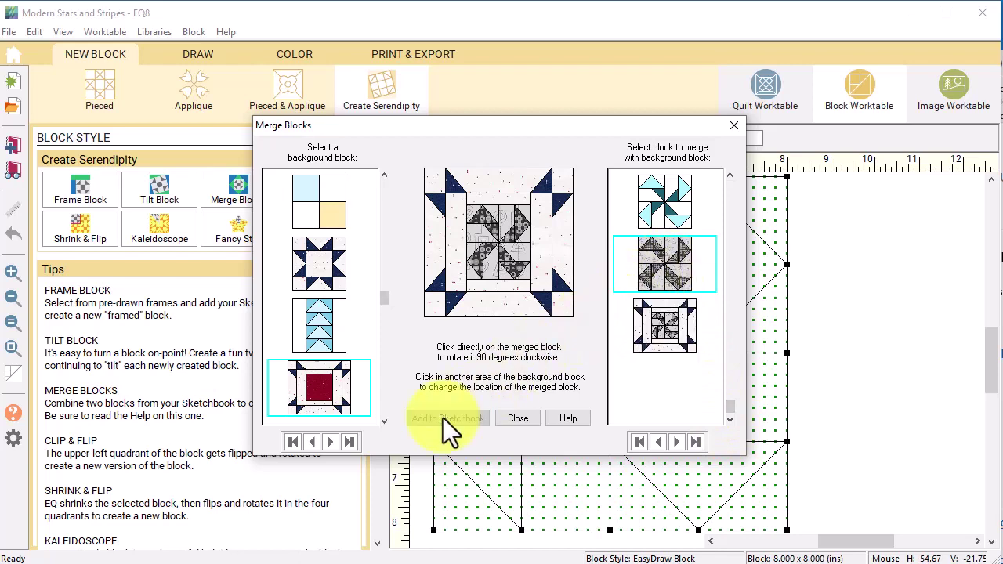
click(518, 421)
On the Quilt Worktable, set the merged pinwheel block in place of the quilt's center star block.
click(781, 92)
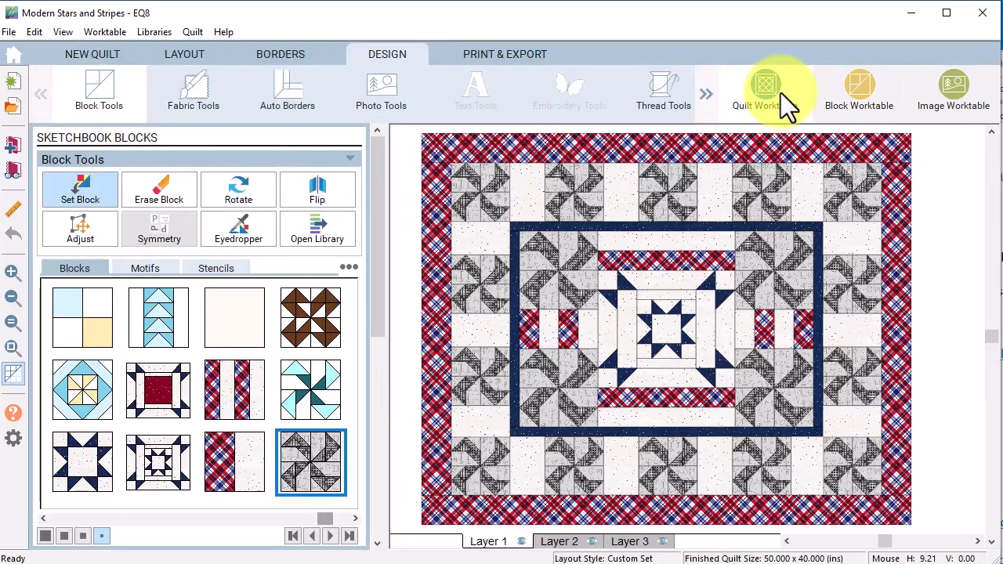
click(355, 518)
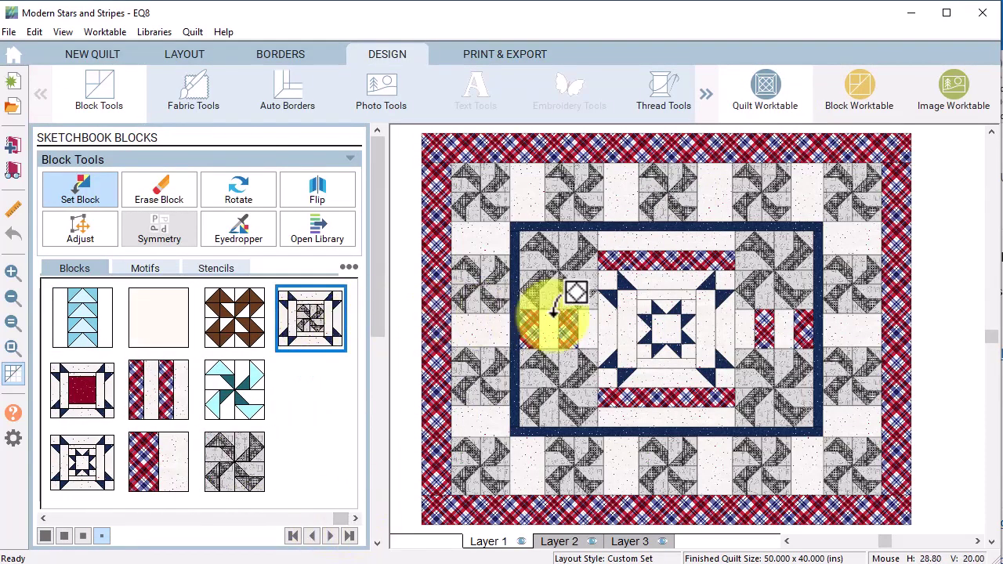
click(666, 320)
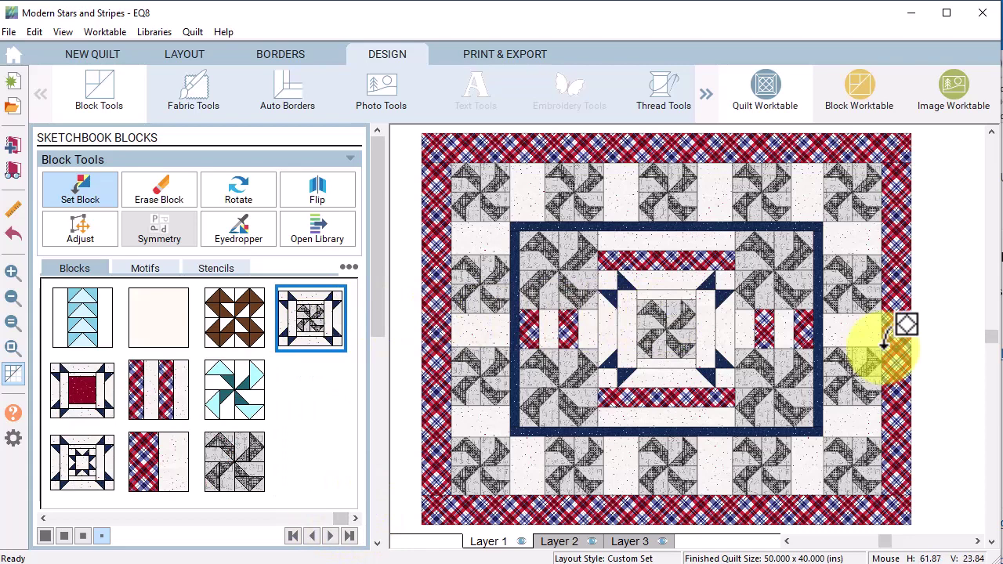
Swap the red, white and blue plaid throughout the quilt for the dark gray crackle-line print.
click(194, 90)
click(239, 190)
click(110, 469)
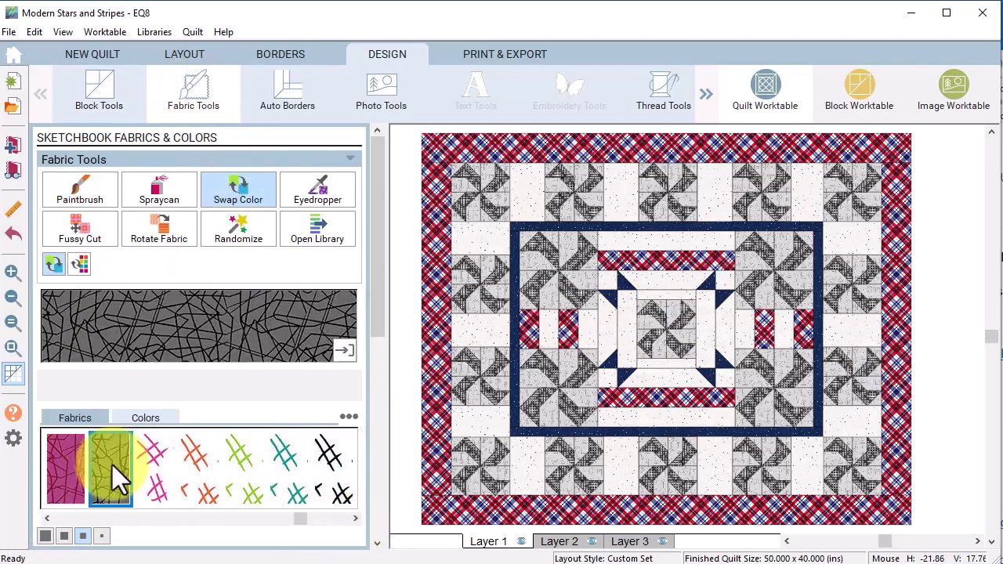
click(631, 142)
Swap the cream speckled background for the light gray heart-doodle print and the navy fabric for the black-and-gray print, sampling both from the pinwheels.
click(317, 190)
click(573, 273)
click(827, 252)
click(317, 190)
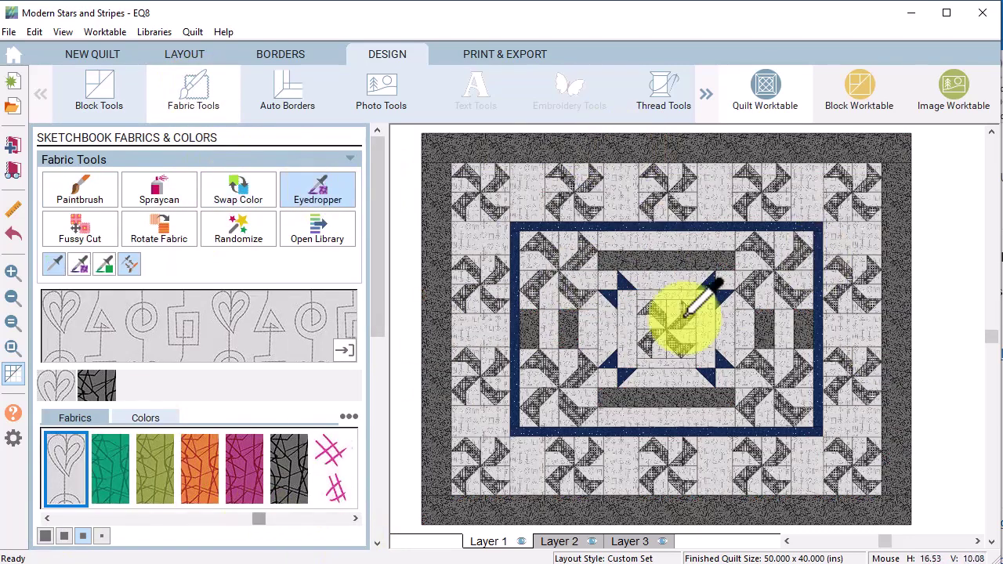
click(687, 315)
click(708, 280)
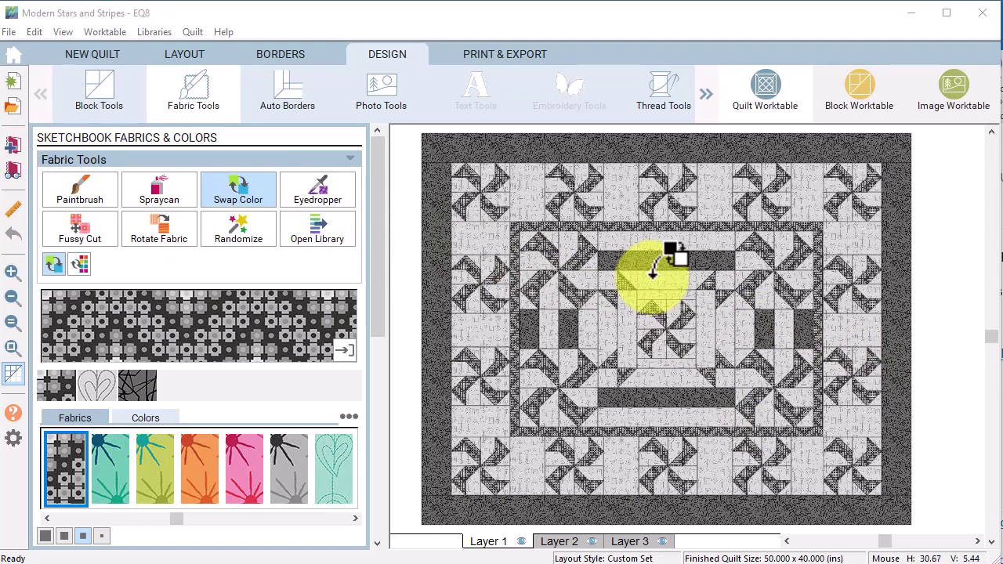
Check the width and height of the two-stripe block directly above the quilt's center block.
click(94, 102)
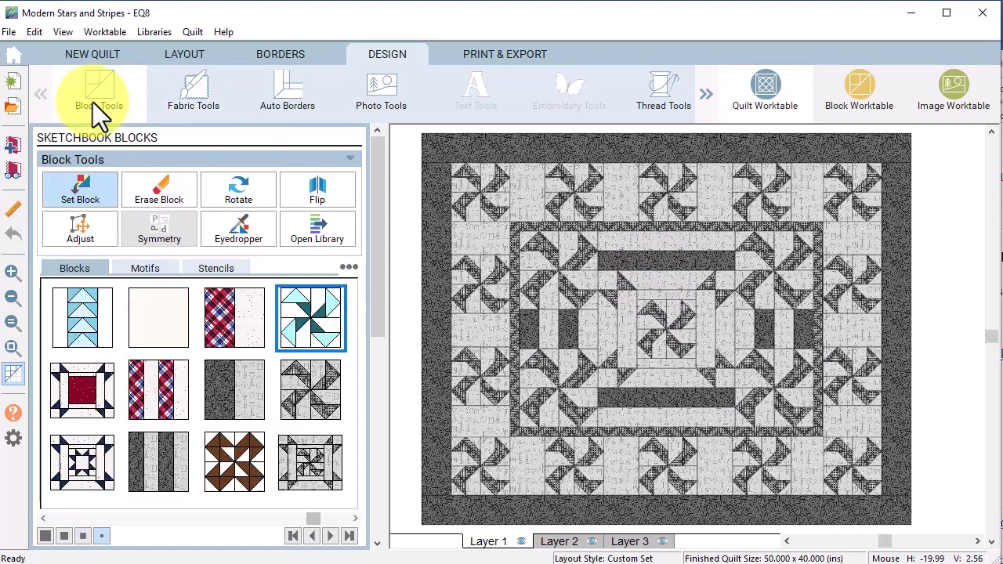
click(74, 233)
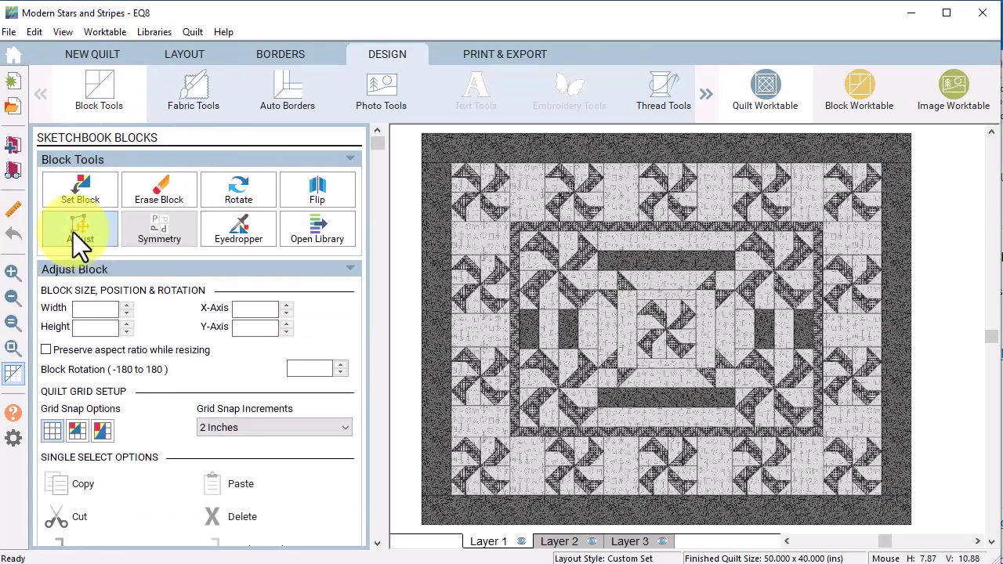
click(633, 261)
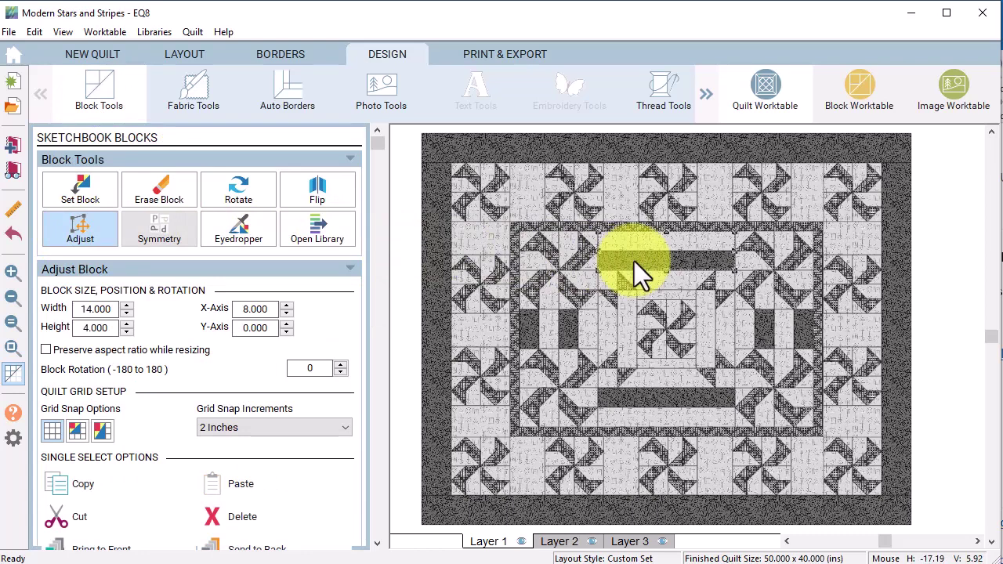
Locate that two-stripe block in the sketchbook with the Eyedropper and open it for editing on the Block Worktable.
click(236, 225)
click(694, 249)
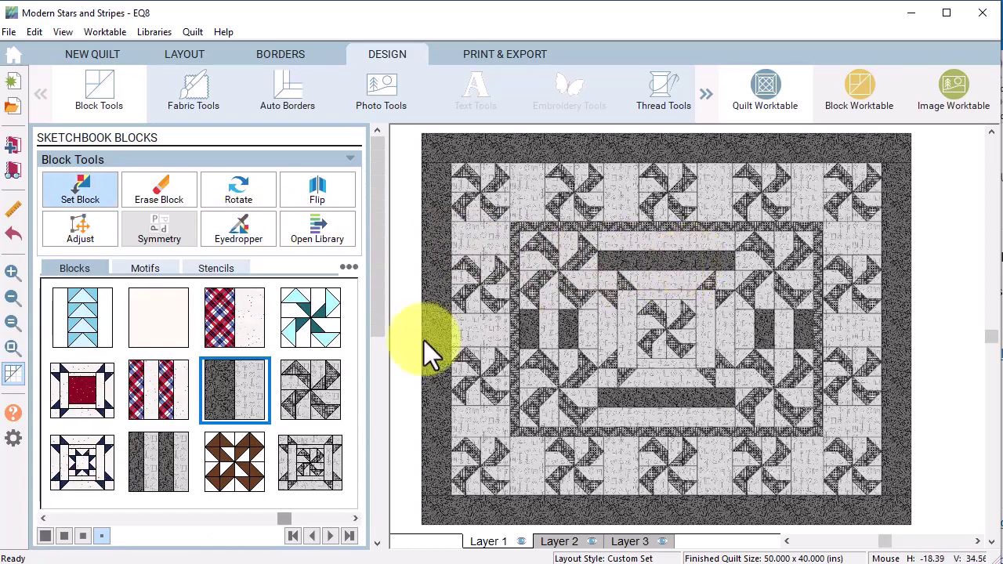
right_click(238, 395)
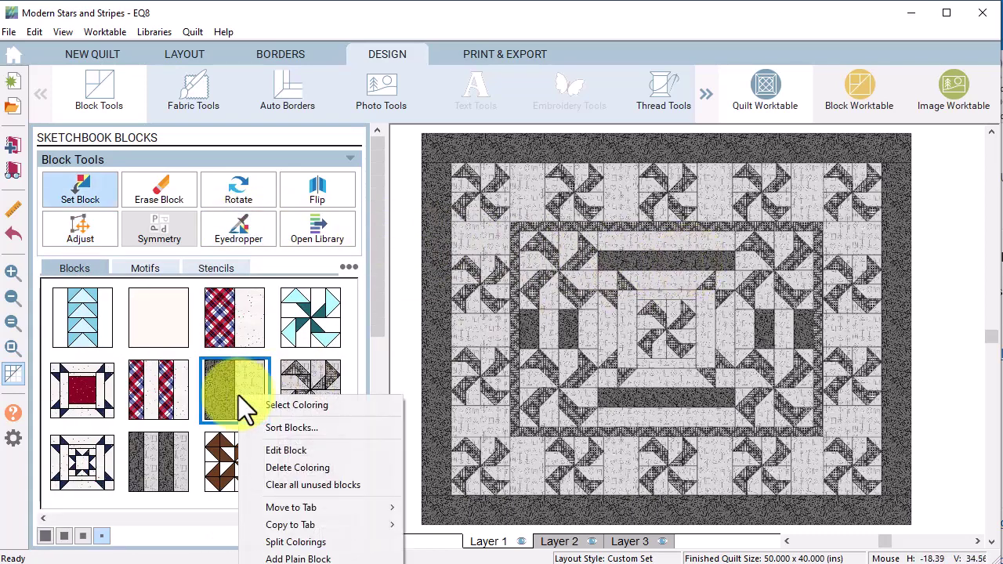
click(290, 450)
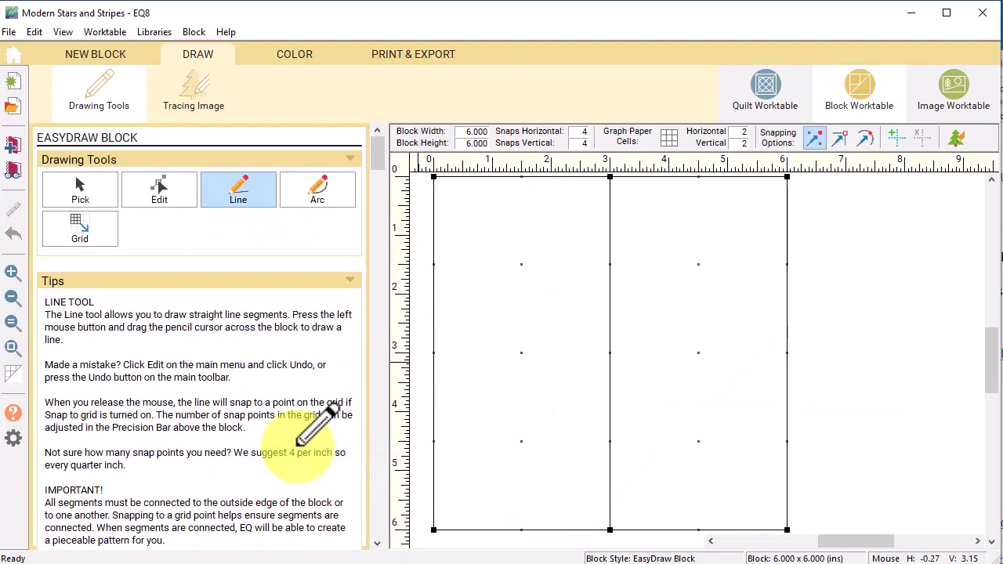
Set the two-stripe block's width to 4 inches and its height to 14 inches.
click(478, 132)
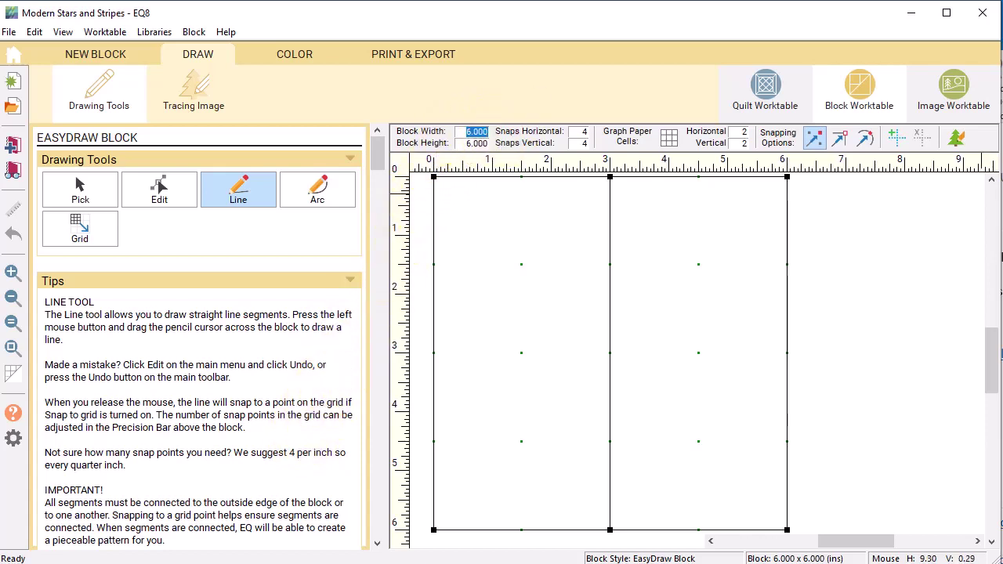
text(4)
key(Tab)
text(14)
key(Tab)
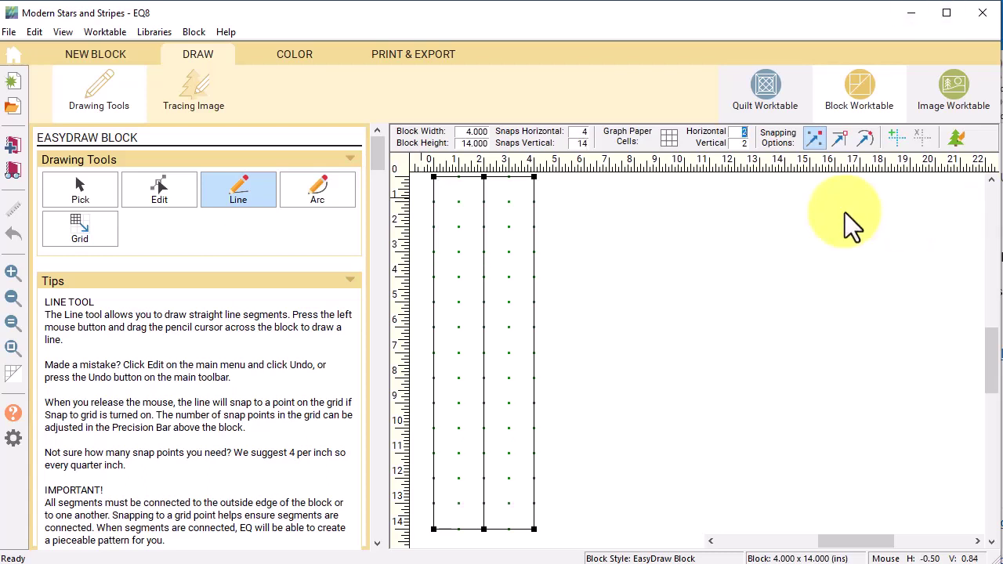
Draw two diagonal lines from the left edge's 7-inch point to the center divider at 9 and 5 inches, forming a triangle.
click(252, 192)
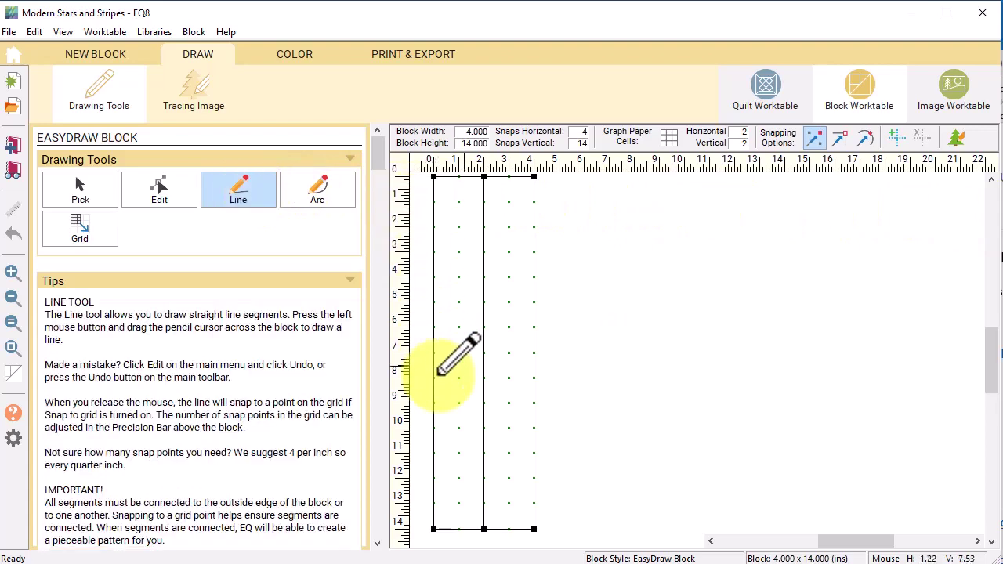
mouse_move(438, 374)
mouse_down()
mouse_move(434, 350)
mouse_move(484, 403)
mouse_up()
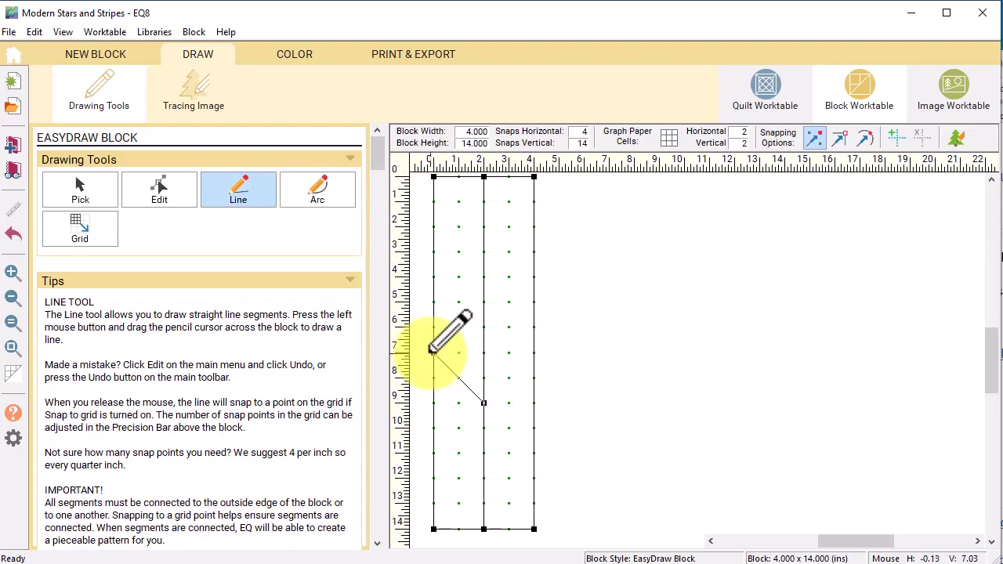
drag(433, 352, 483, 302)
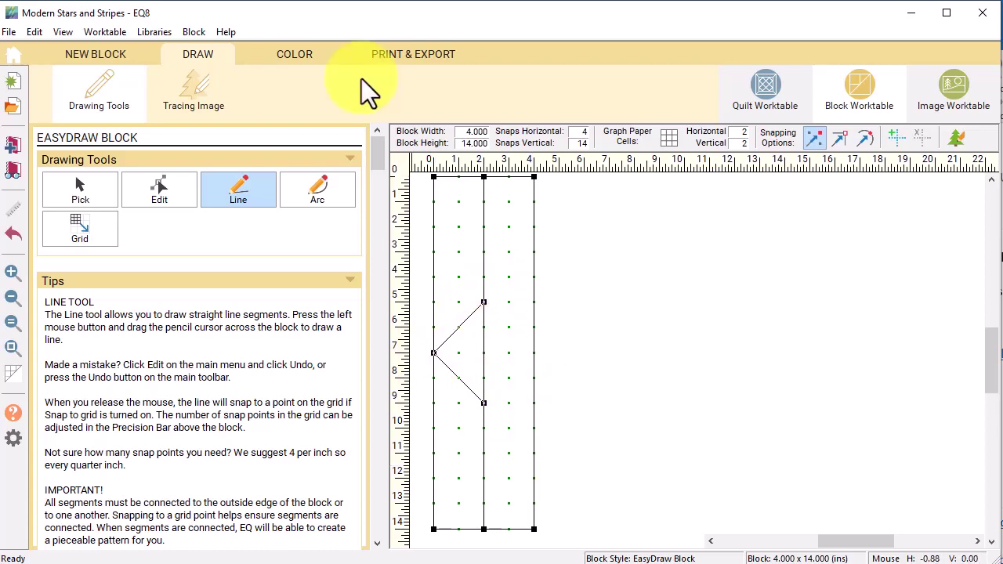
Paint the new triangle with the light gray heart-doodle print and add the block to the sketchbook.
click(298, 52)
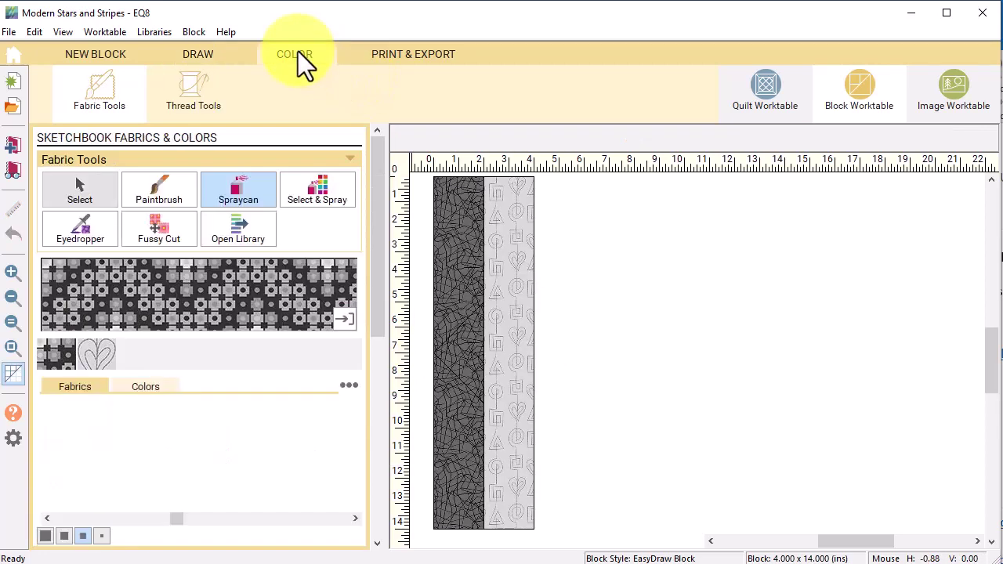
click(175, 335)
click(169, 190)
click(471, 343)
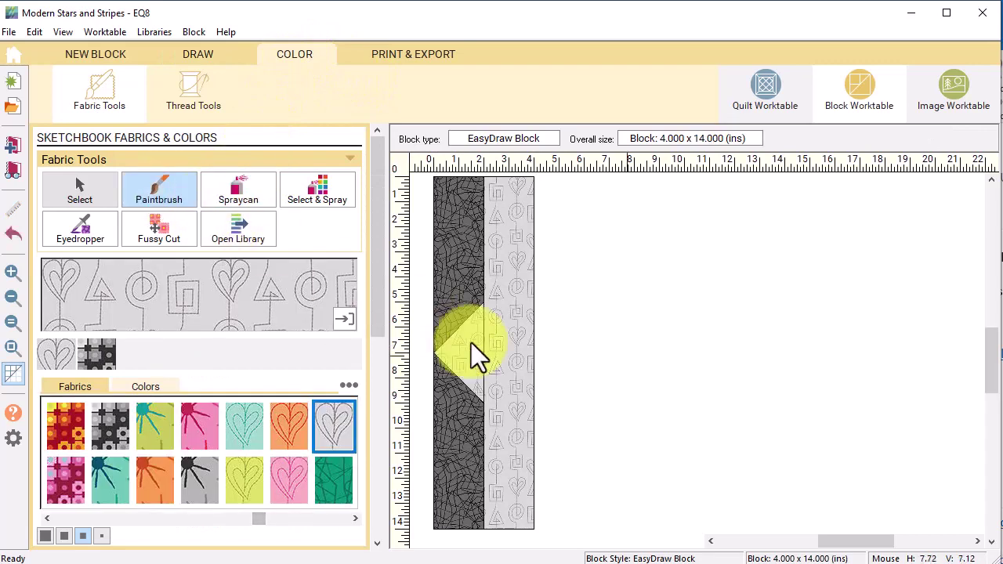
click(14, 147)
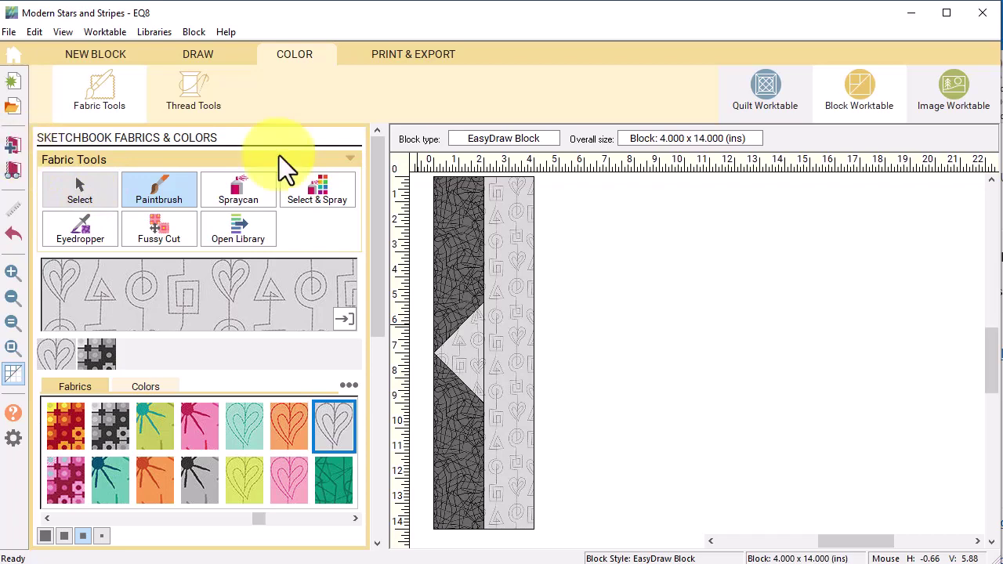
On the Quilt Worktable, set the new triangle-notched stripe block above and below the quilt's center block.
click(757, 95)
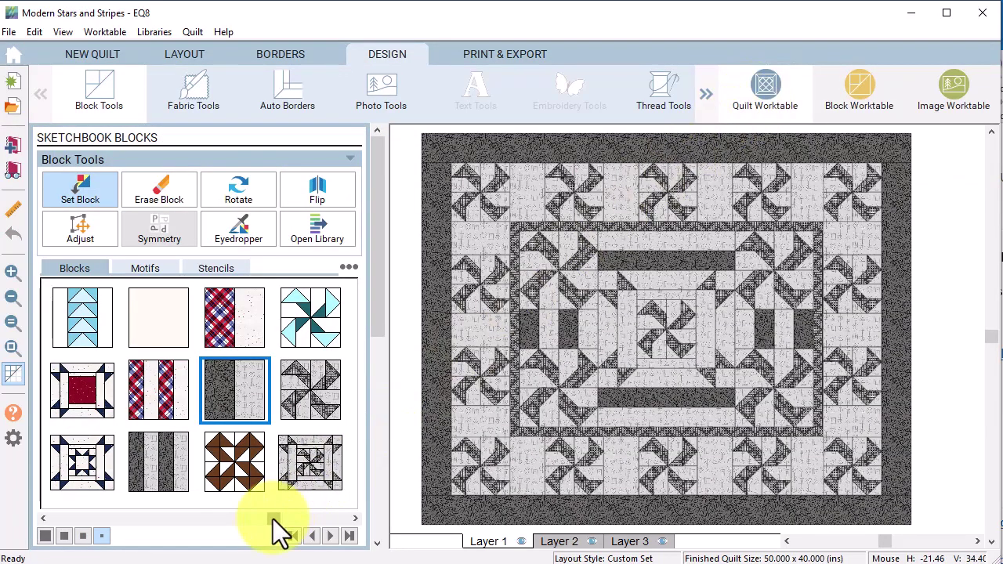
drag(273, 519, 342, 519)
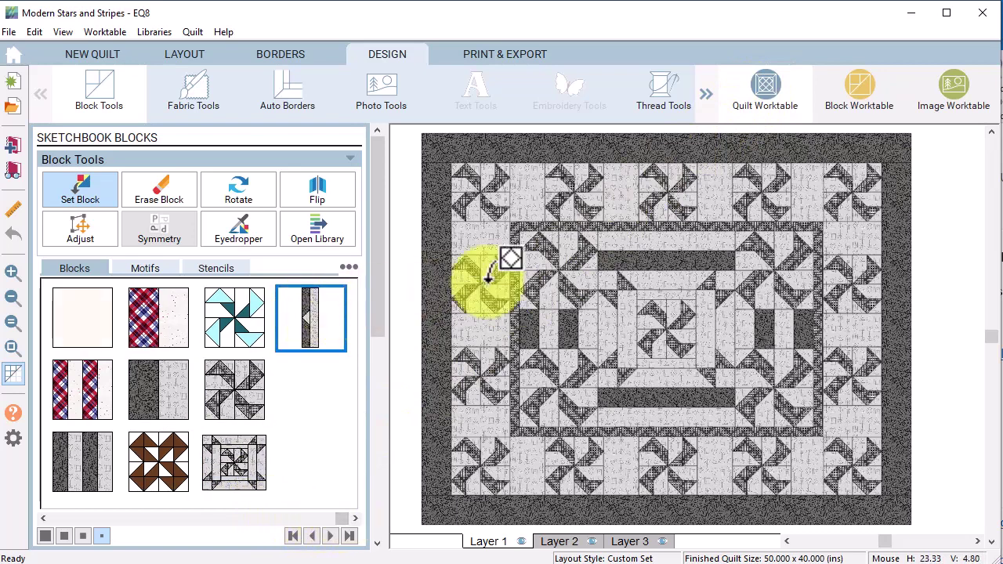
click(660, 259)
click(697, 395)
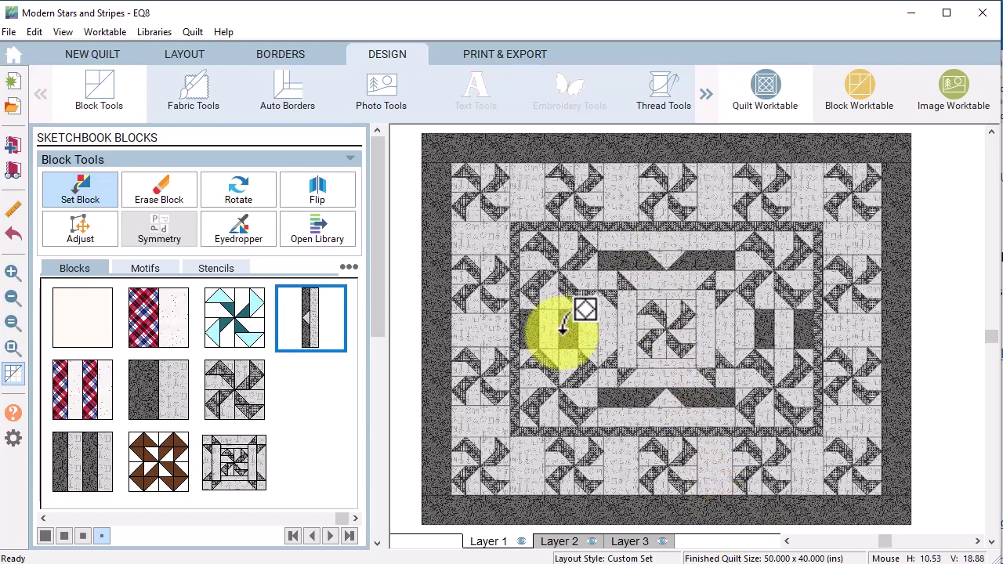
Check the size of the striped block left of the quilt's center and open the gray four-stripe sketchbook block for editing.
click(90, 234)
click(566, 331)
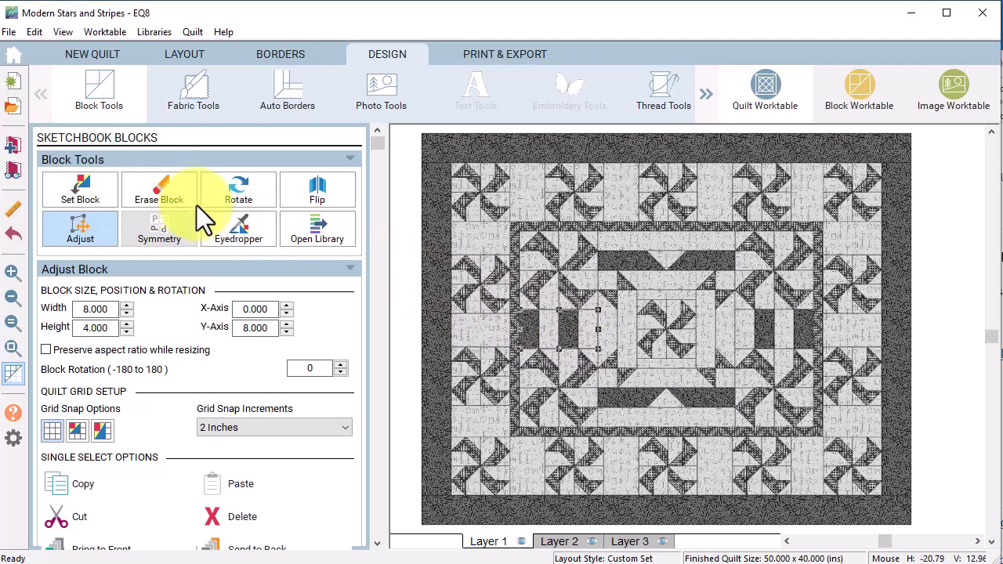
click(233, 225)
click(89, 456)
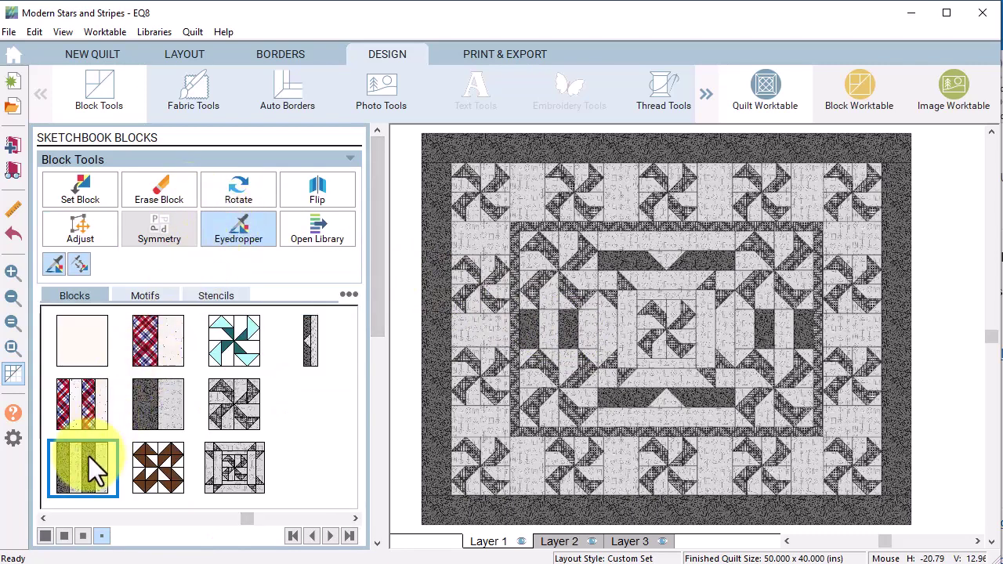
right_click(86, 458)
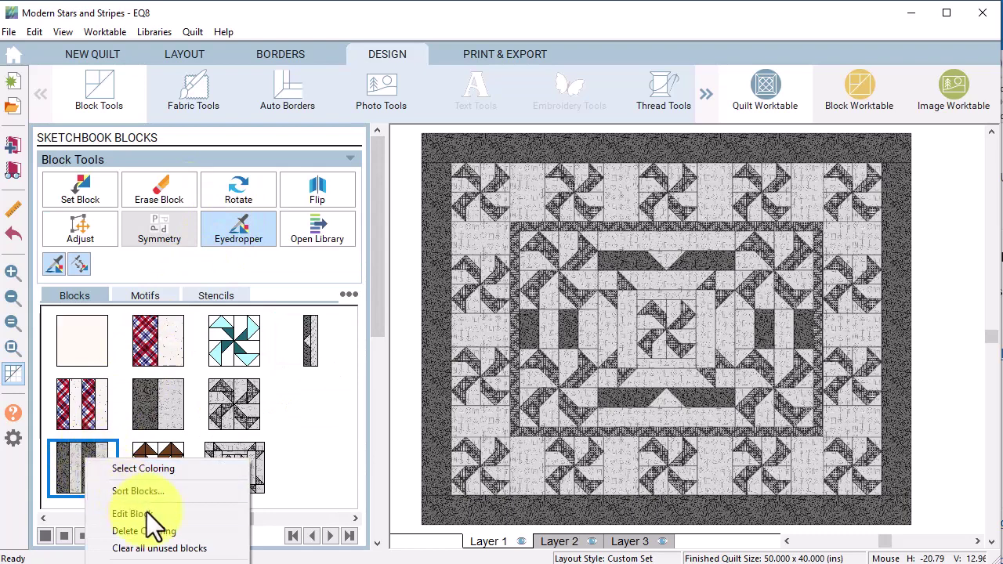
click(153, 515)
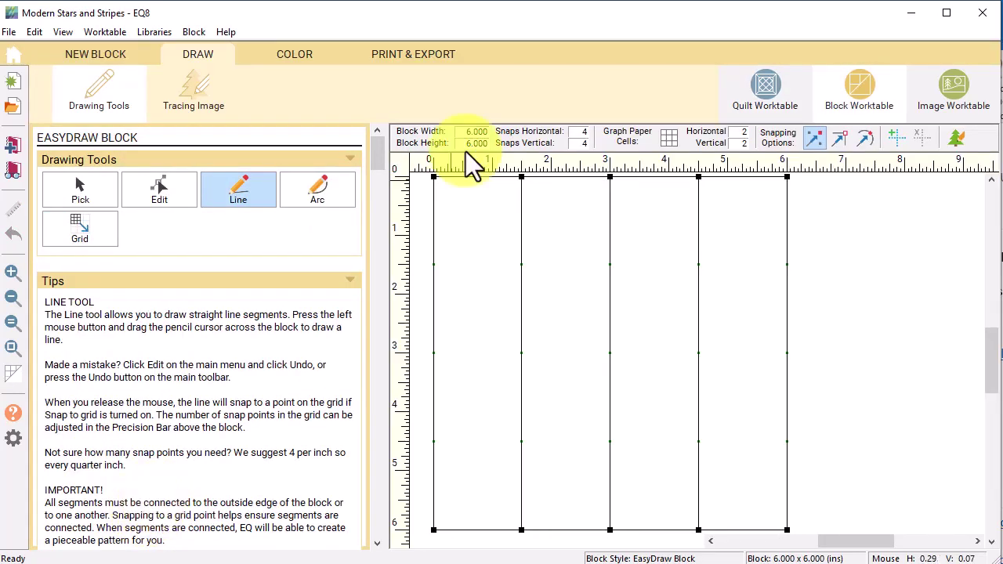
Set the four-stripe block's width to 8 inches and its height to 4 inches.
click(464, 132)
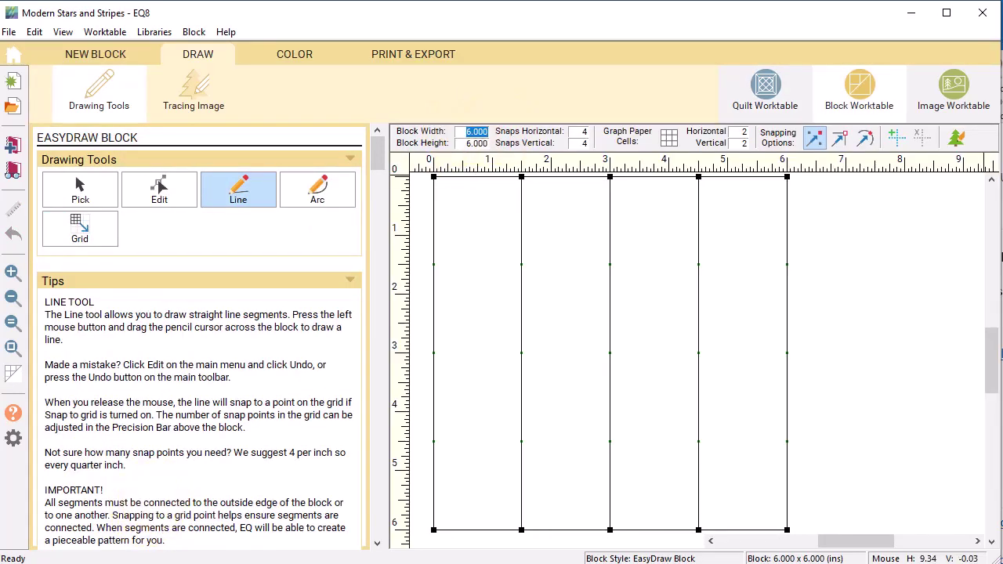
text(8)
key(Tab)
text(4)
key(Tab)
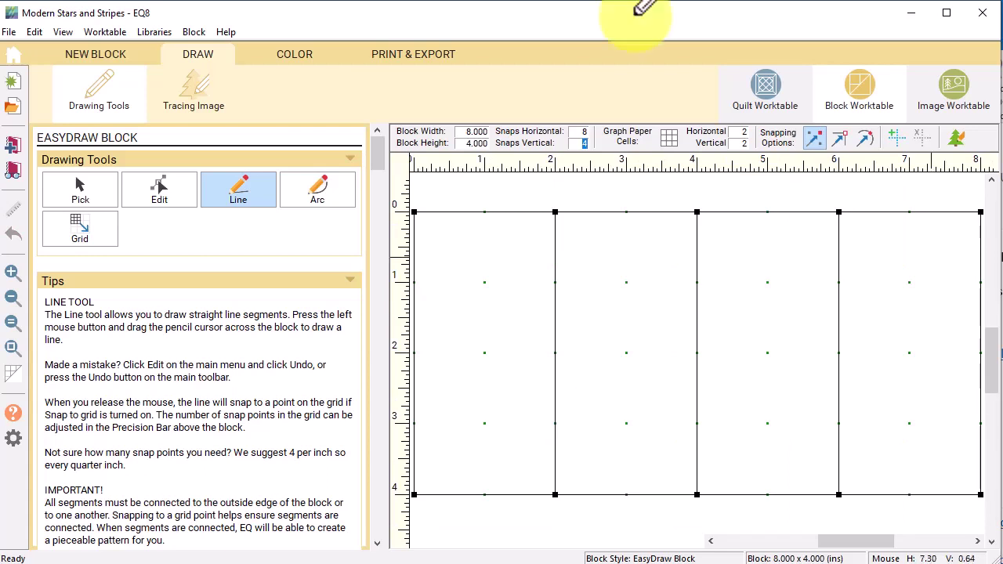
Draw diagonals from the 2-inch-high points on the left edge and the 4-inch divider to both ends of the 2-inch and 6-inch dividers, forming two triangles.
mouse_move(414, 353)
mouse_down()
mouse_move(479, 477)
mouse_move(547, 483)
mouse_move(554, 493)
mouse_up()
drag(414, 353, 555, 211)
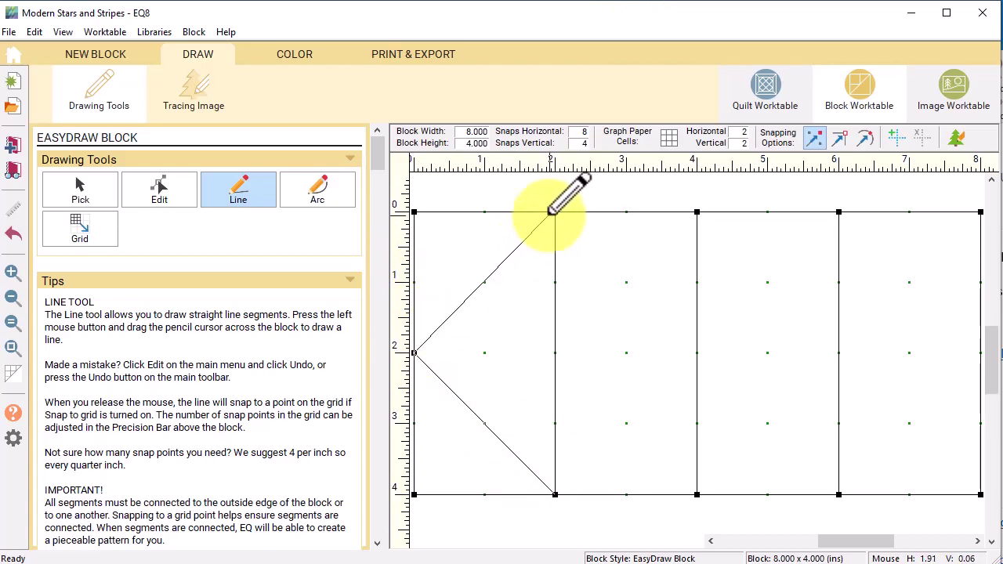
mouse_move(839, 494)
mouse_down()
mouse_move(778, 378)
mouse_move(697, 352)
mouse_move(792, 245)
mouse_move(838, 213)
mouse_up()
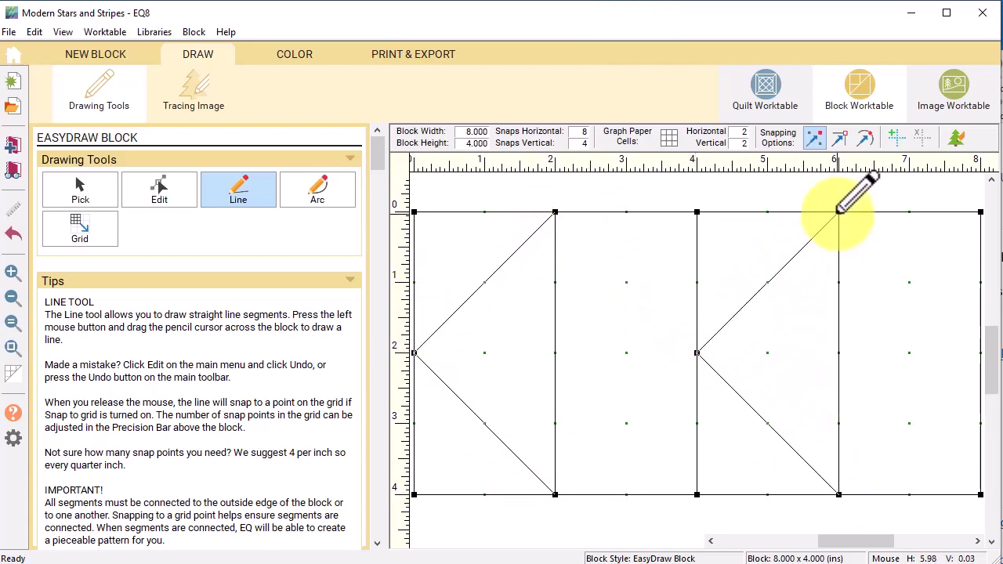
Paint both new triangles with the light gray heart-doodle print and add the block to the sketchbook.
click(292, 54)
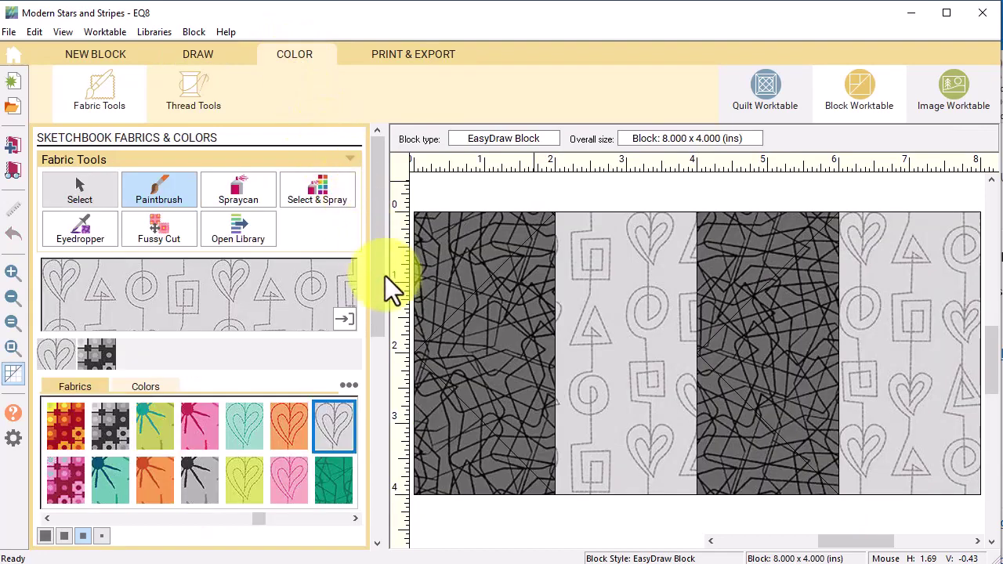
click(525, 350)
click(815, 333)
click(16, 149)
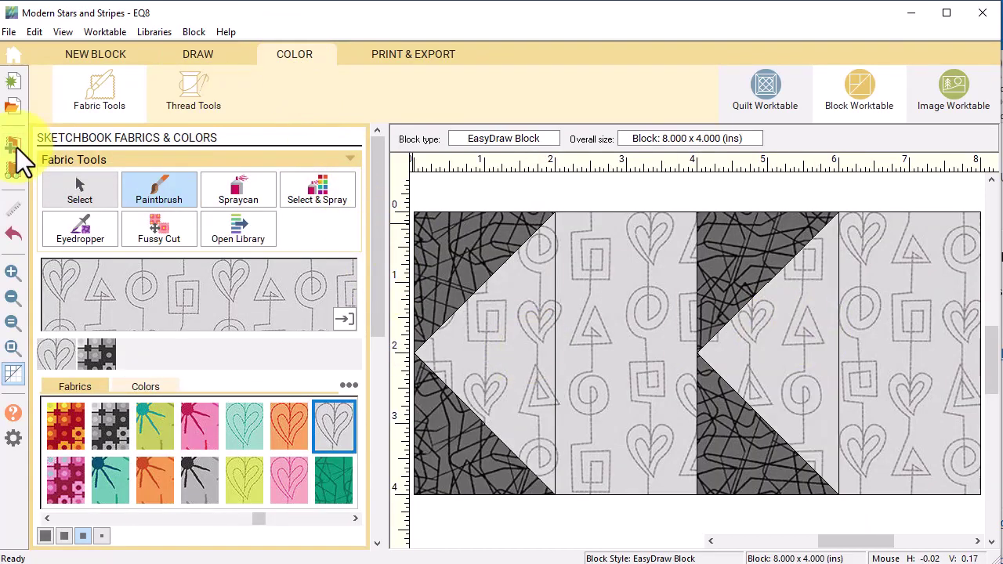
On the Quilt Worktable, set the new two-triangle stripe block on both sides of the quilt's center block.
click(769, 87)
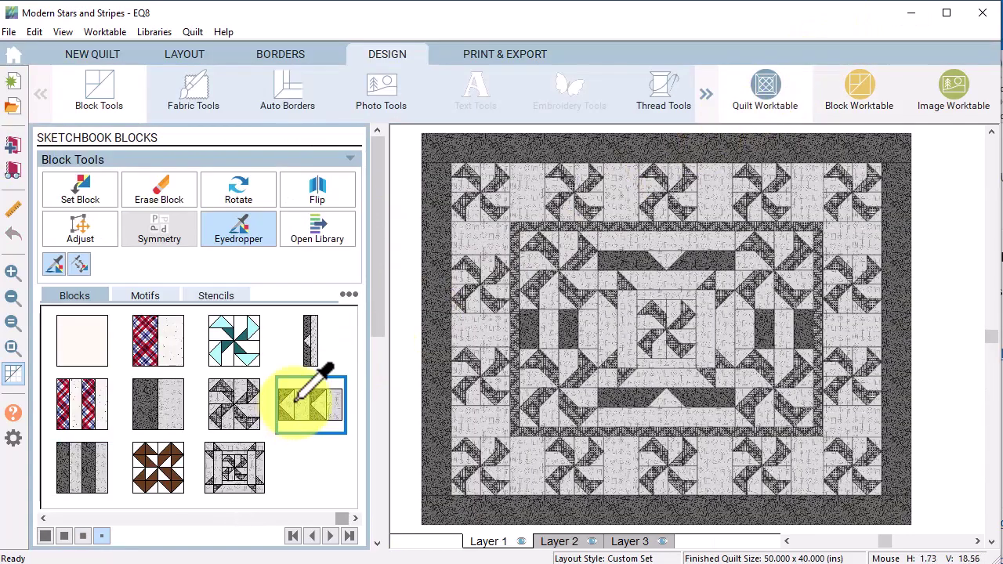
click(546, 329)
click(311, 390)
click(558, 333)
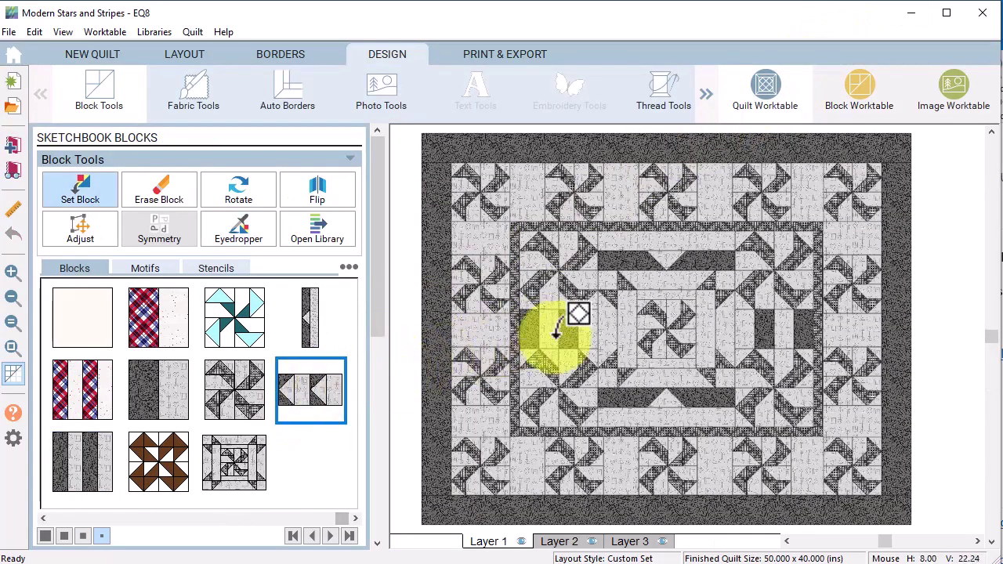
click(768, 325)
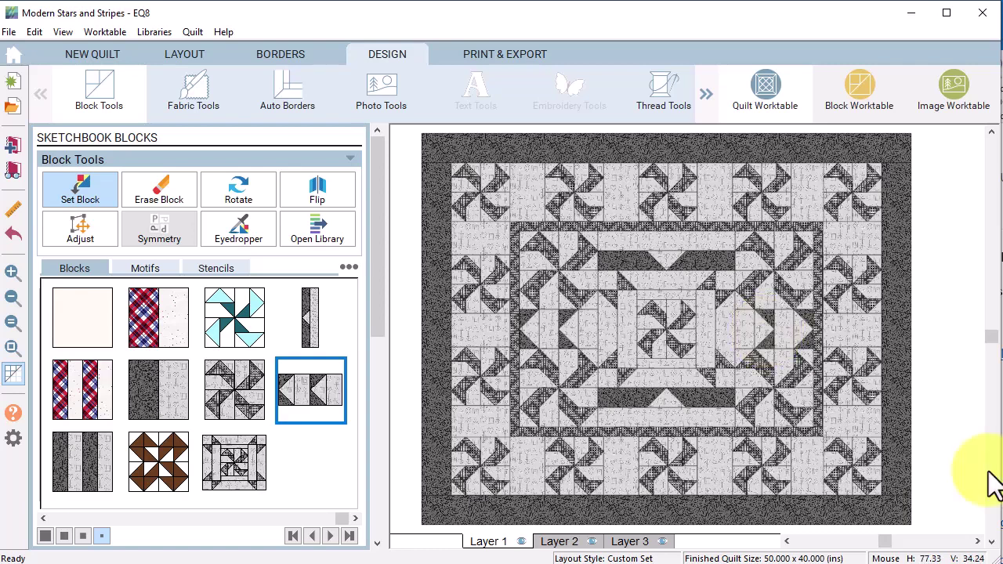
Hide the patch outlines and rotate both two-triangle stripe blocks beside the center by 180 degrees.
click(14, 375)
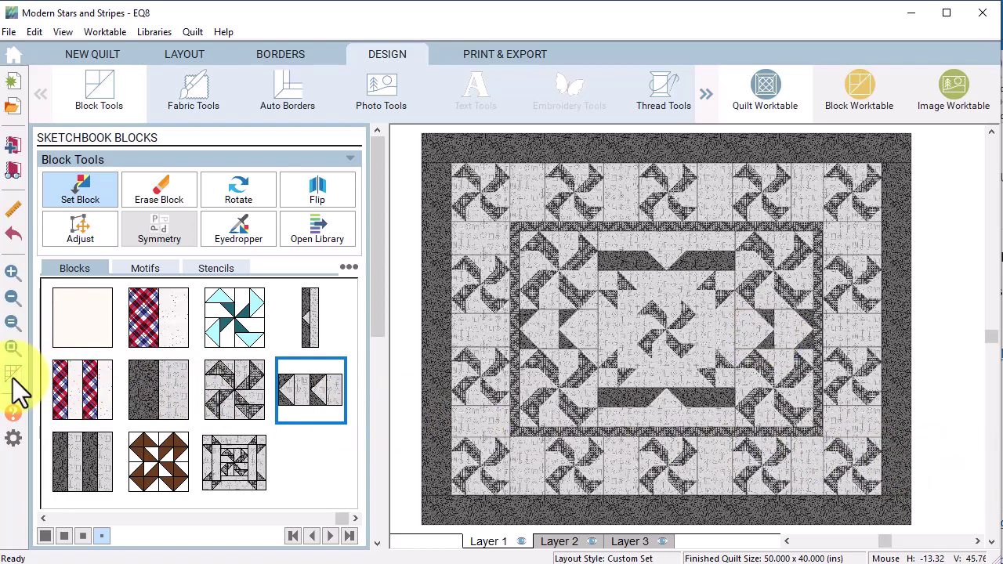
click(239, 186)
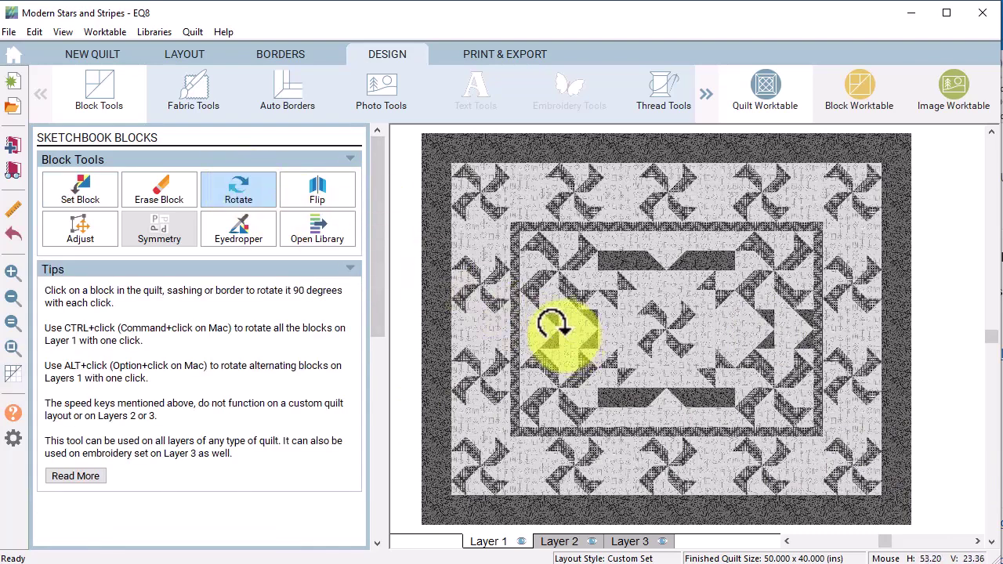
click(754, 330)
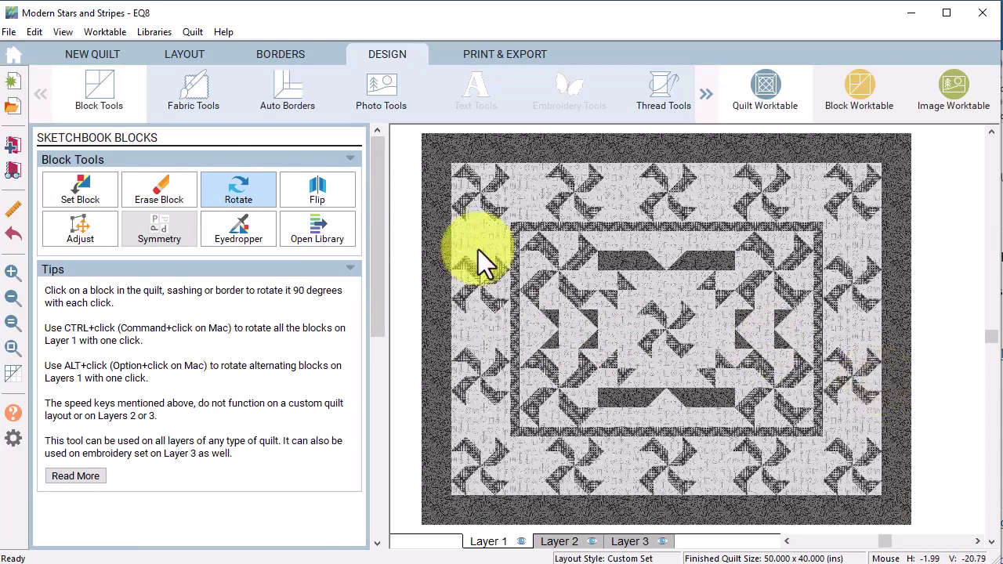
Recolor the four large pinwheels and the outer corner and top and bottom middle pinwheels with the lime sunburst print, and the inner border with dark scribble.
click(183, 94)
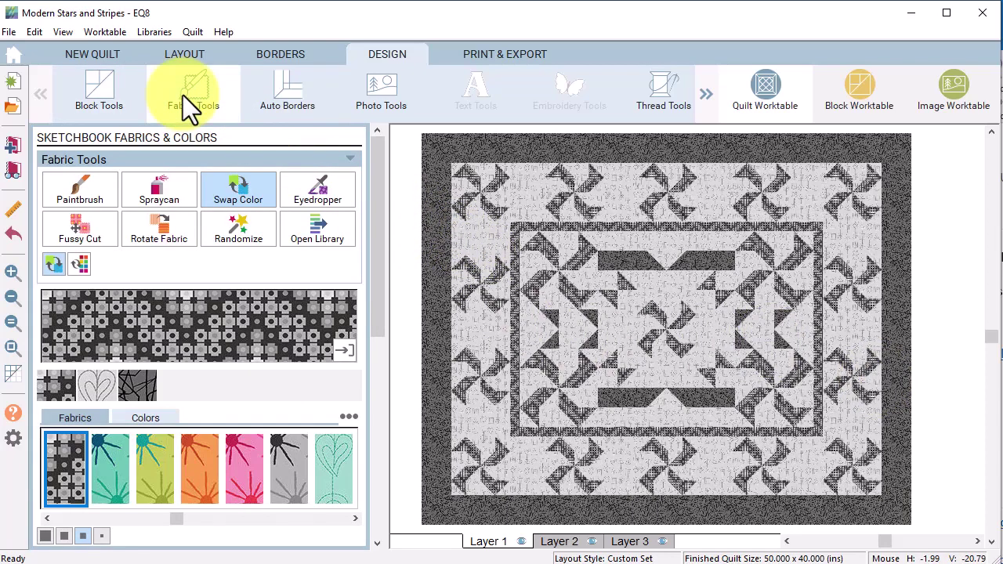
click(145, 364)
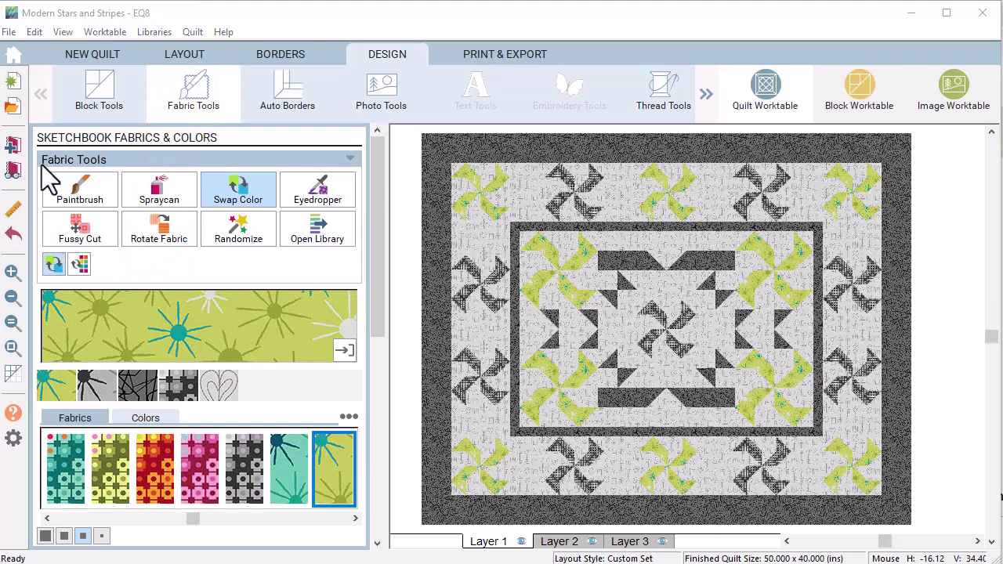
click(12, 233)
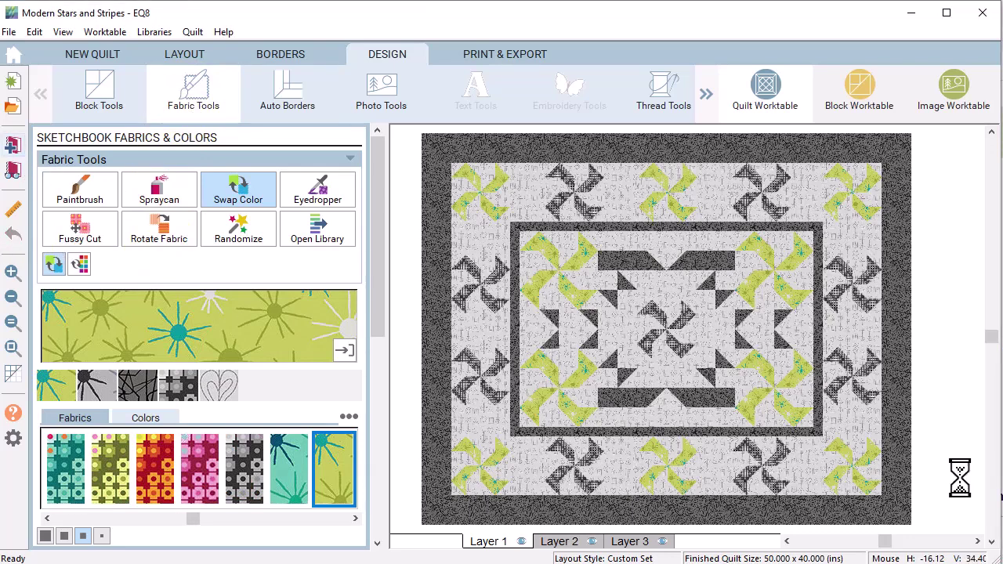